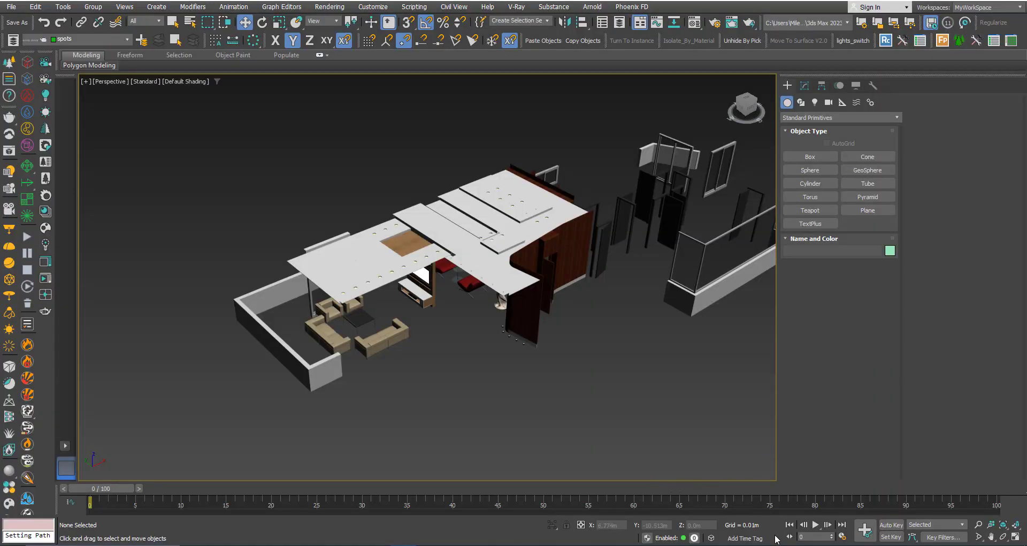
# Pan, orbit and zoom the Perspective view in close on the sectional sofa and coffee table.
pyautogui.moveTo(482, 426); pyautogui.dragTo(514, 429, button='middle')
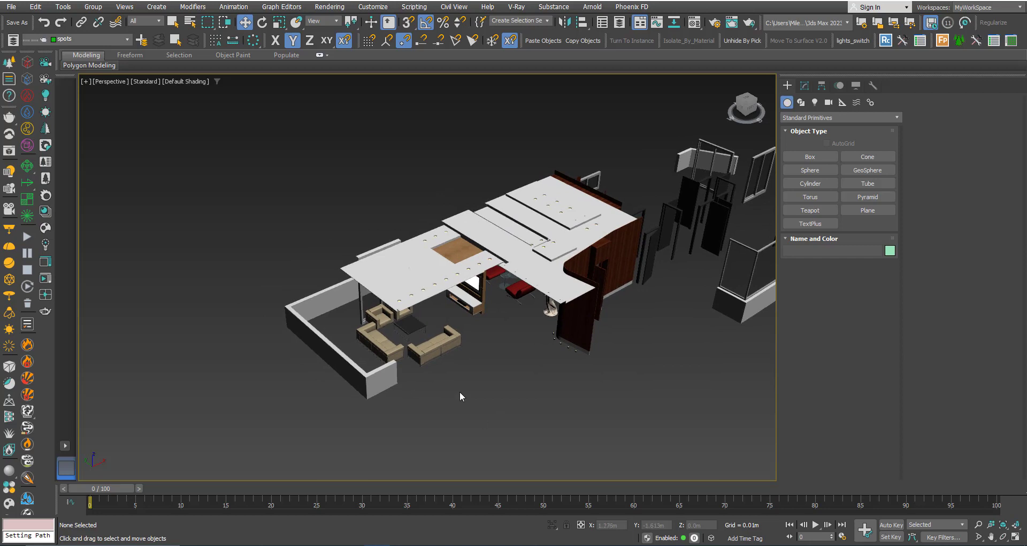
pyautogui.keyDown('alt'); pyautogui.moveTo(423, 353); pyautogui.dragTo(417, 357, button='middle'); pyautogui.keyUp('alt')
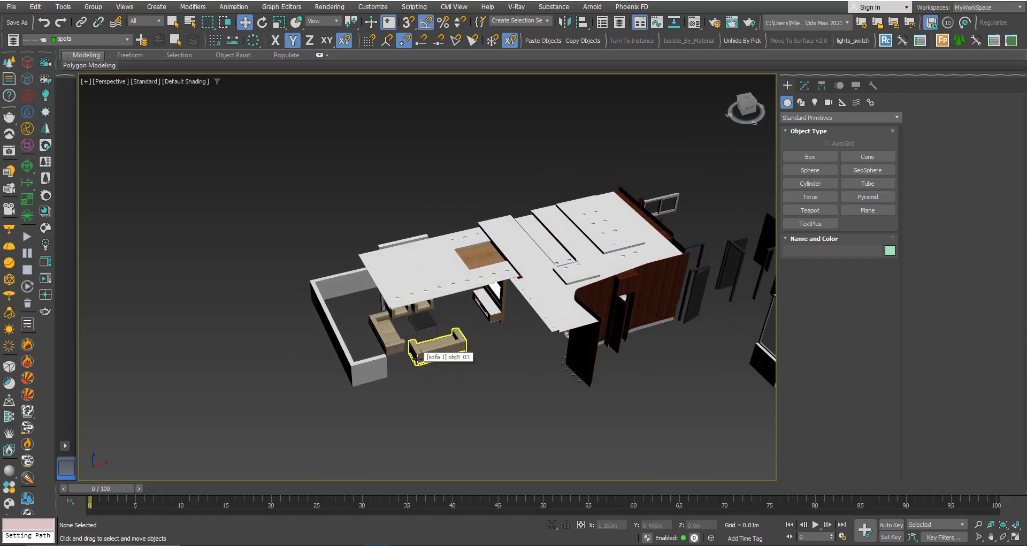
pyautogui.moveTo(442, 349); pyautogui.dragTo(459, 361, button='middle')
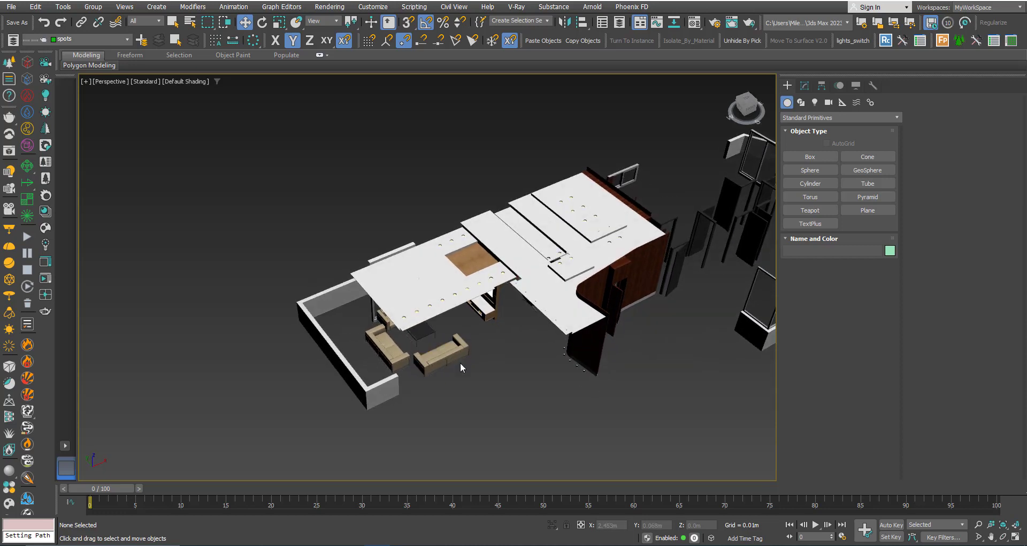
pyautogui.scroll(-3, 445, 362)
pyautogui.scroll(3, 445, 363)
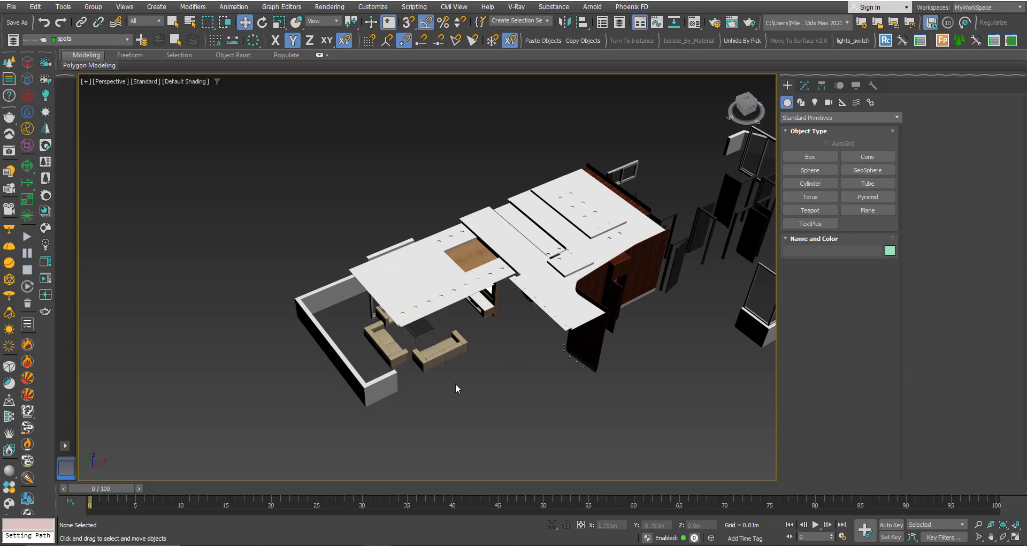
pyautogui.scroll(4, 422, 359)
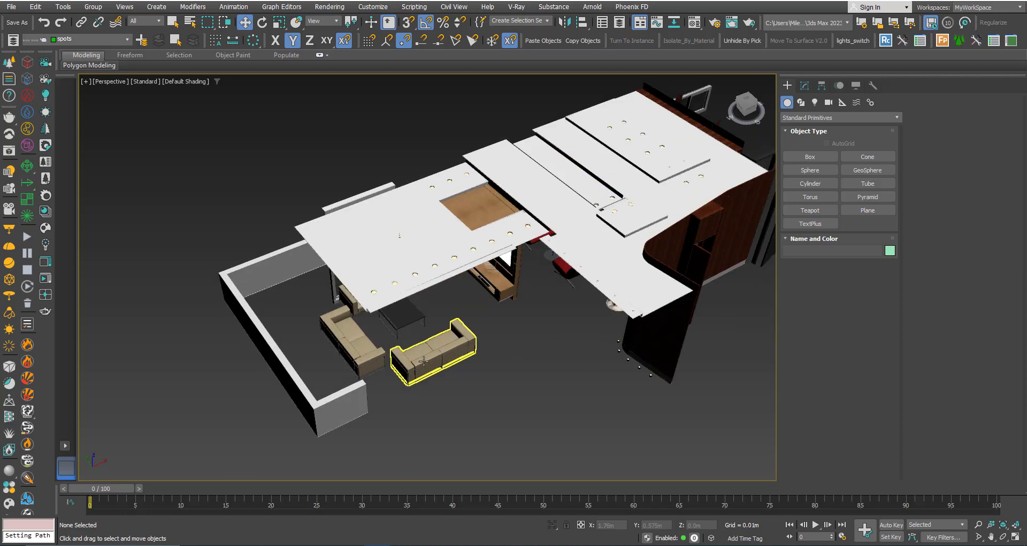
pyautogui.scroll(-3, 424, 361)
pyautogui.scroll(3, 358, 330)
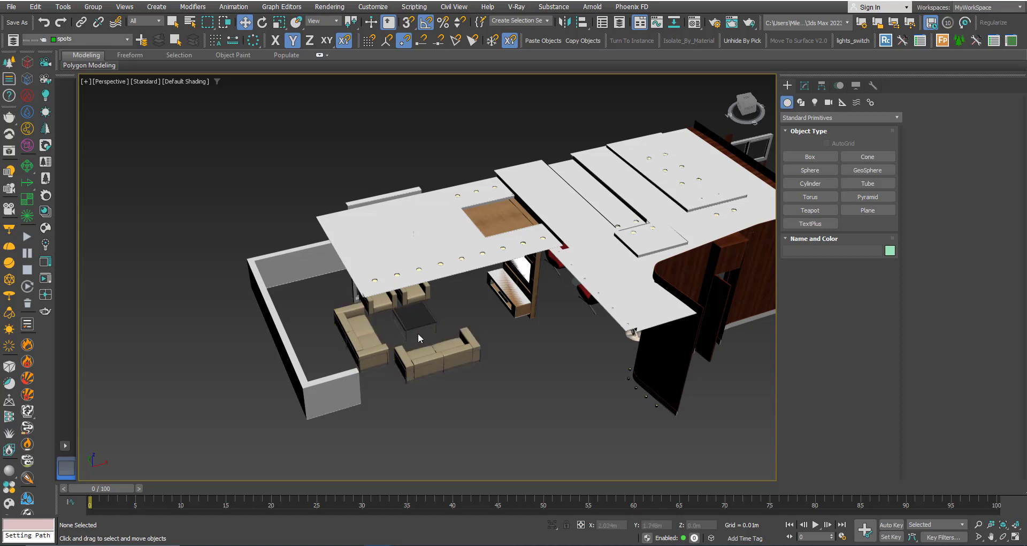
pyautogui.scroll(-3, 418, 342)
pyautogui.scroll(5, 418, 347)
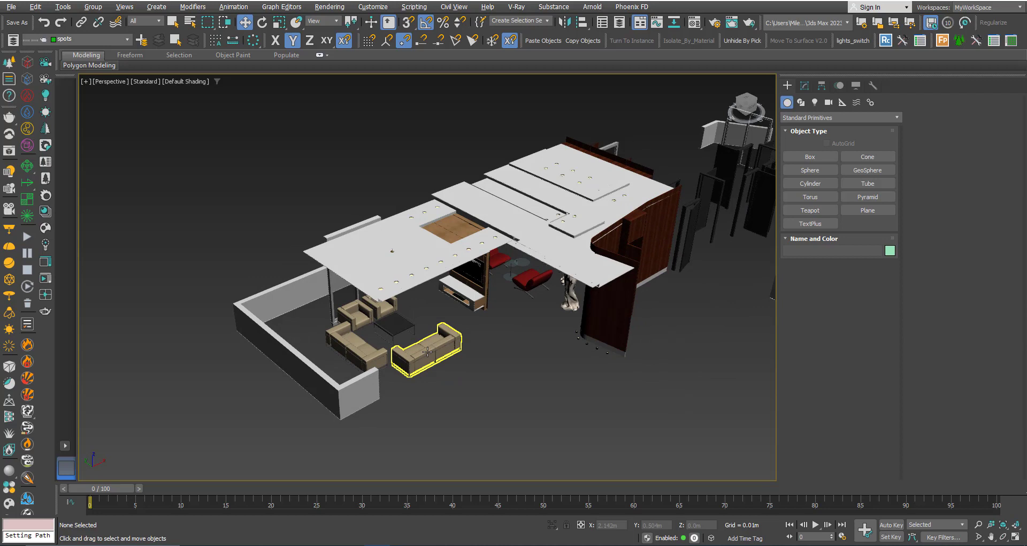
# Freeze Transform on the sofa 1 group, confirming Yes, then deselect it.
pyautogui.click(434, 351)
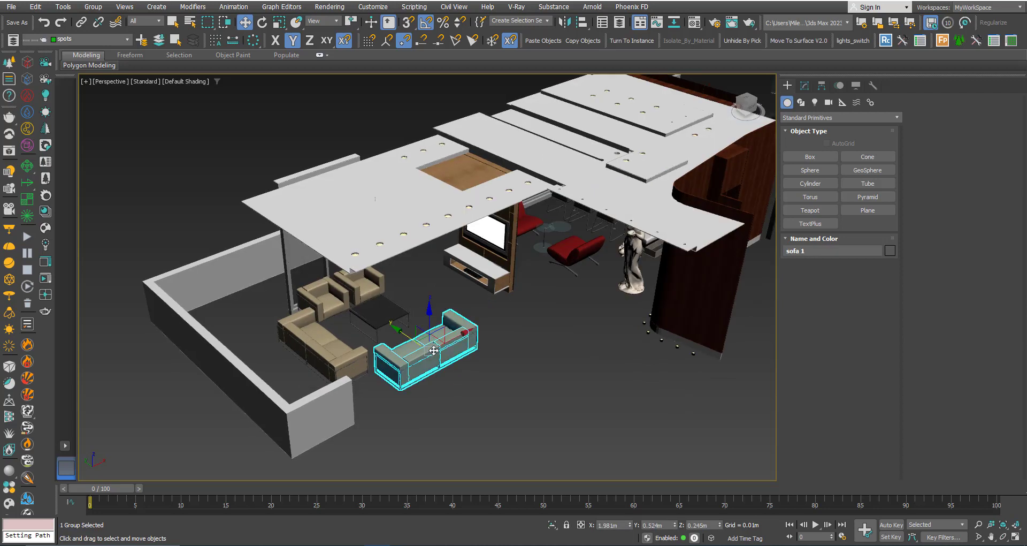
pyautogui.rightClick(433, 351)
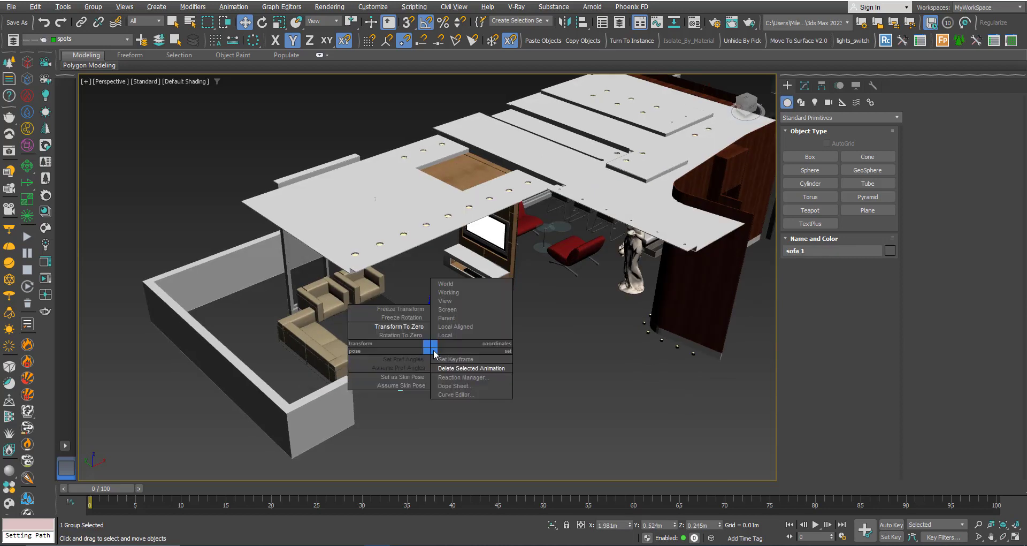
pyautogui.click(433, 351)
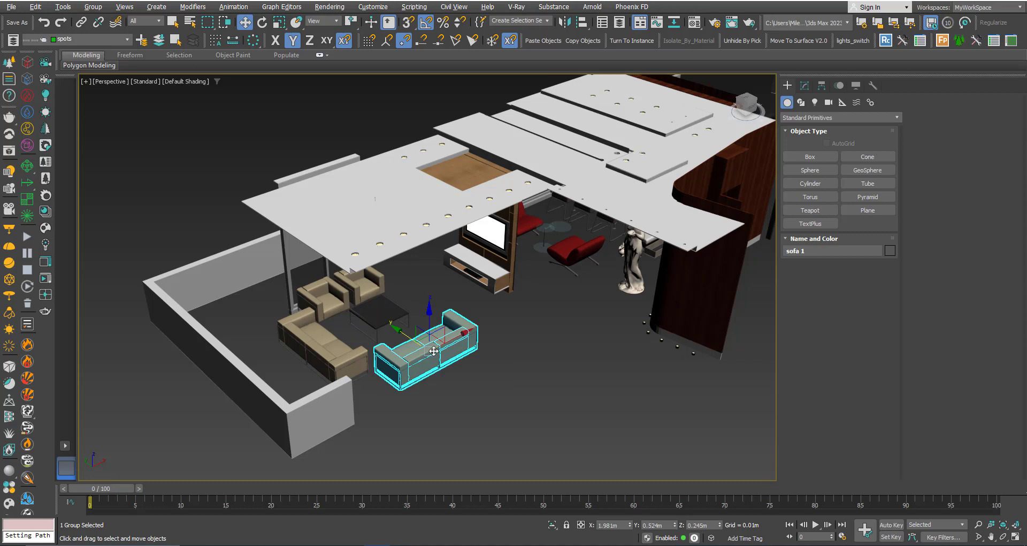
pyautogui.rightClick(433, 351)
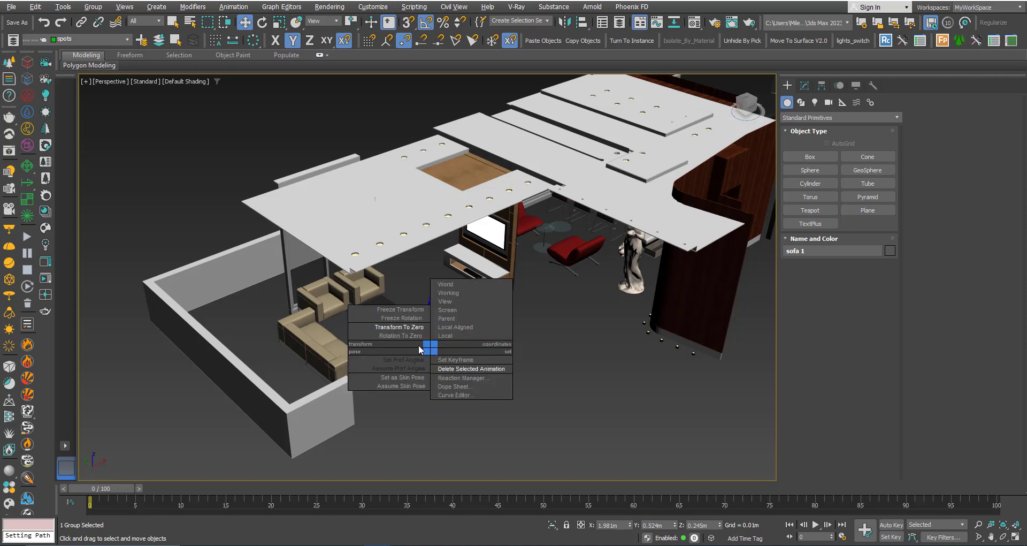
pyautogui.click(399, 310)
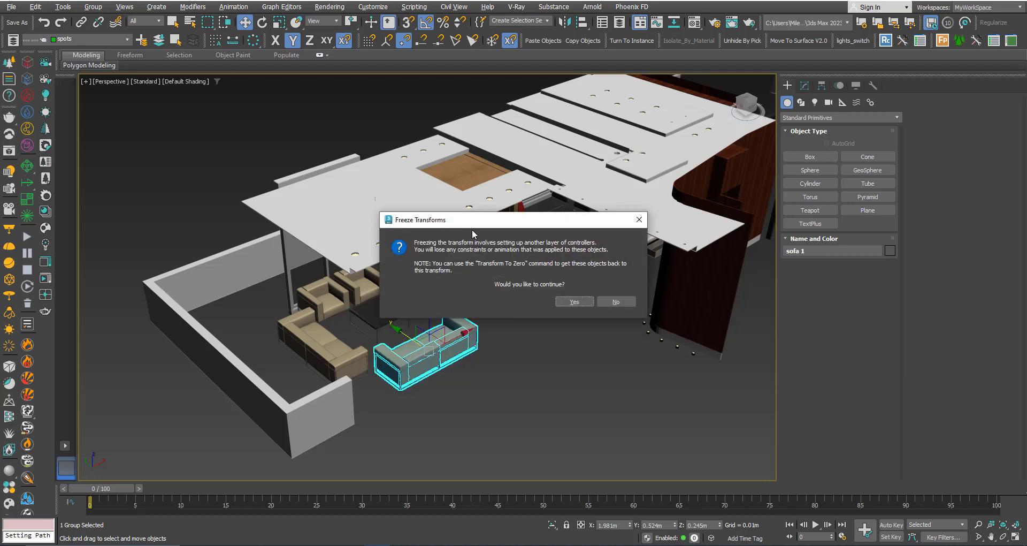
pyautogui.click(574, 302)
pyautogui.click(479, 386)
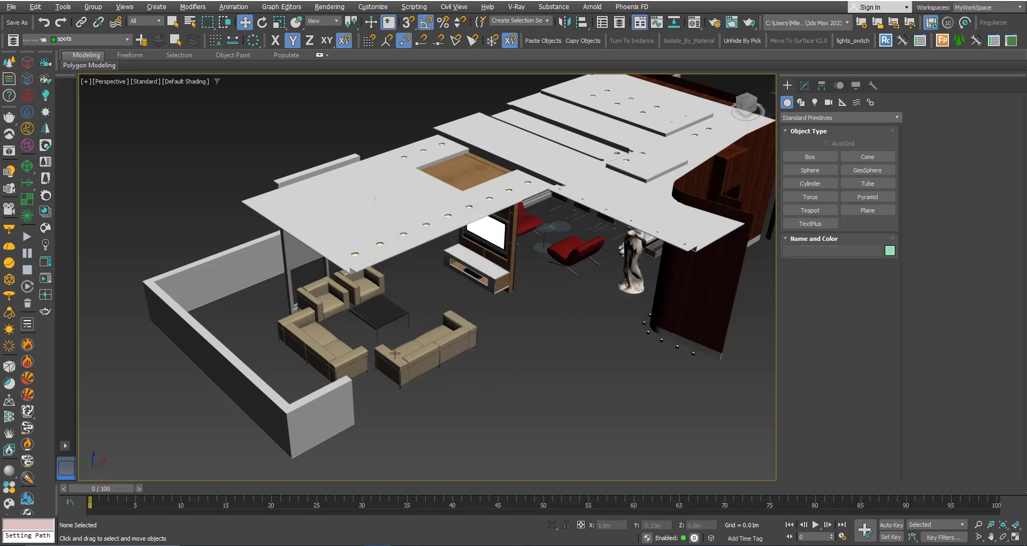
# Freeze Transform on the coffee table, confirming Yes, then box-select table and sofa together.
pyautogui.click(373, 314)
pyautogui.rightClick(374, 314)
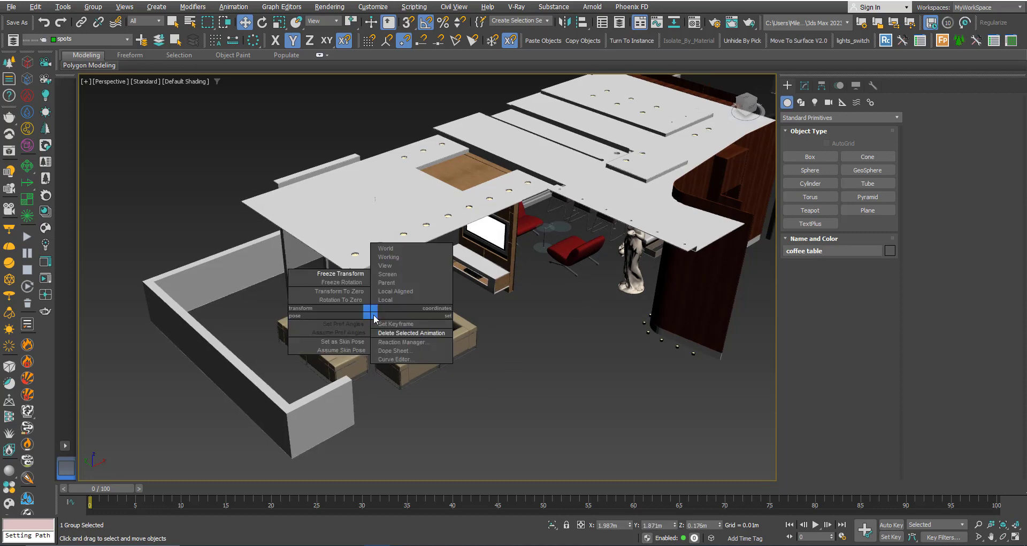
pyautogui.click(344, 280)
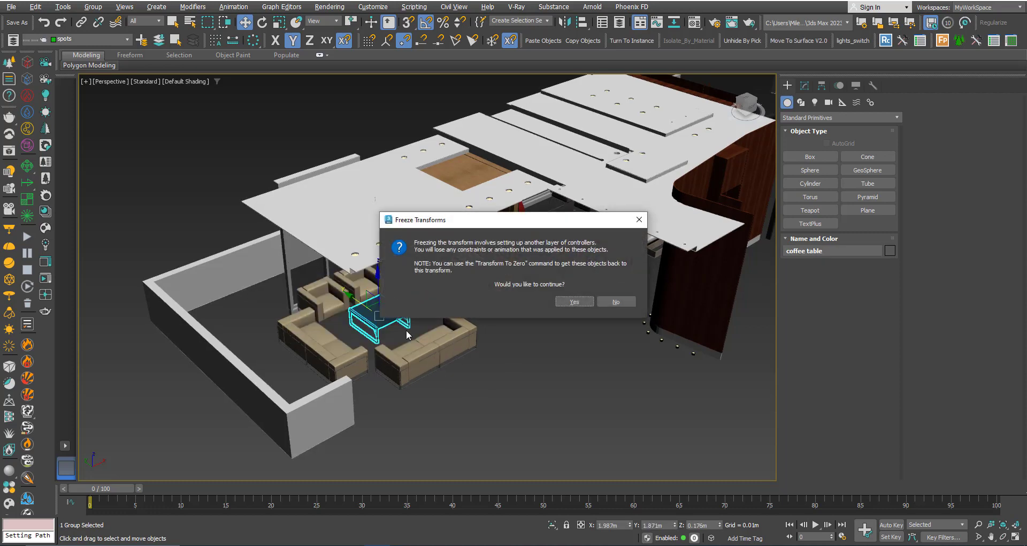
pyautogui.click(573, 302)
pyautogui.click(531, 354)
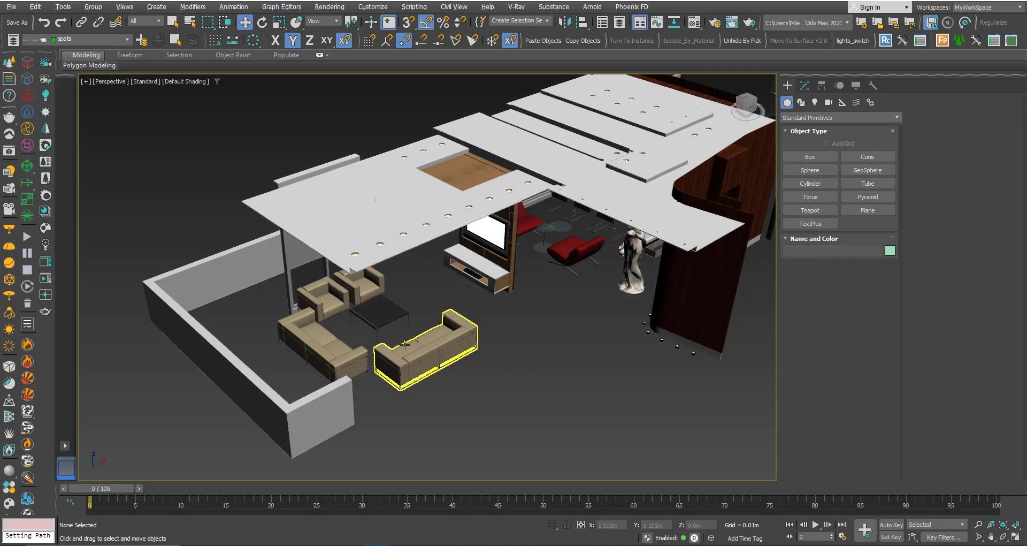
pyautogui.moveTo(482, 384); pyautogui.dragTo(386, 314)
# Move sofa 1 down and right, rotating it about 95° around Z.
pyautogui.rightClick(389, 315)
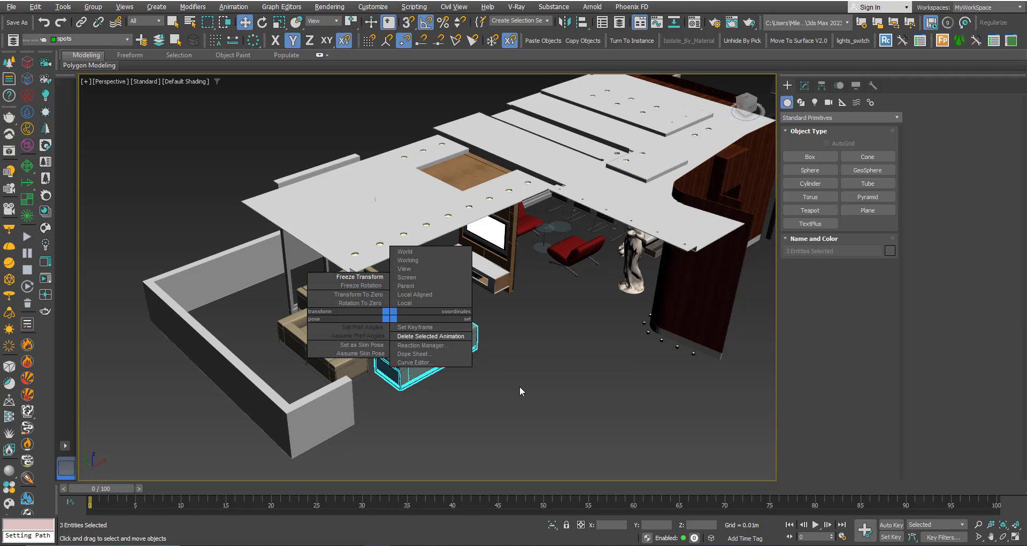
pyautogui.click(478, 371)
pyautogui.scroll(-3, 478, 371)
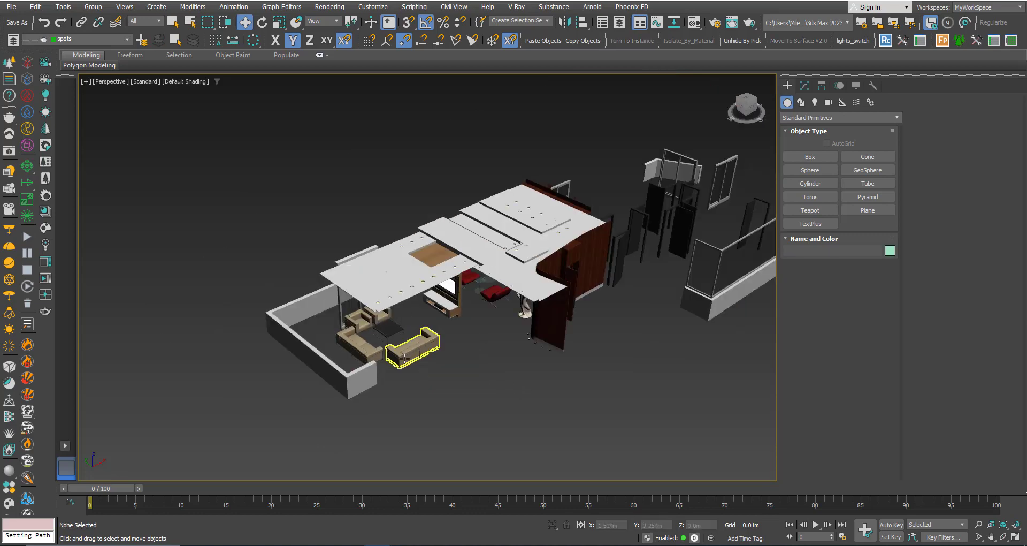
pyautogui.click(401, 355)
pyautogui.moveTo(389, 333); pyautogui.dragTo(466, 387)
pyautogui.press('e')
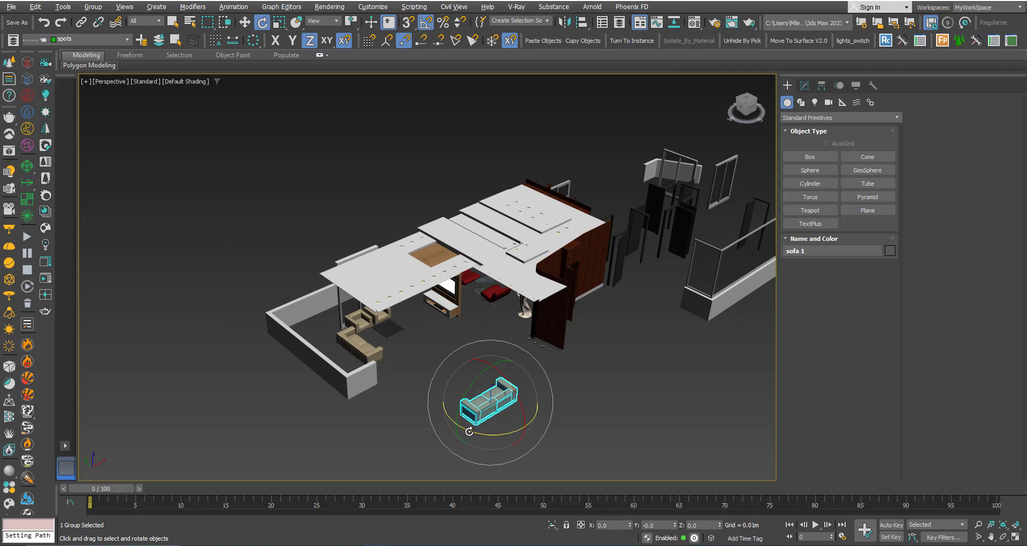
pyautogui.moveTo(469, 431); pyautogui.dragTo(522, 434)
pyautogui.press('w')
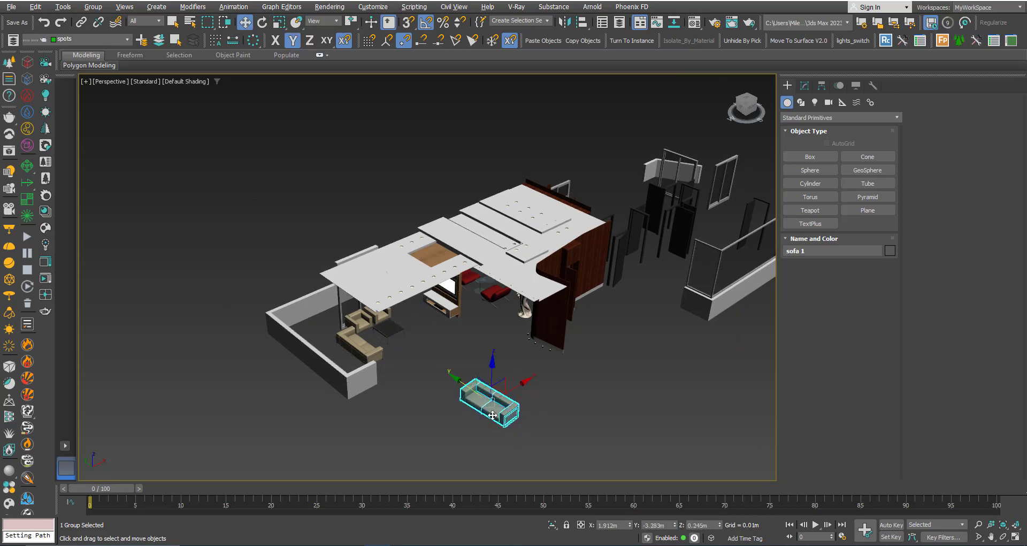
pyautogui.moveTo(487, 390); pyautogui.dragTo(552, 381)
# Move the coffee table down and right and raise it about 3.3 m, viewed from above.
pyautogui.click(397, 333)
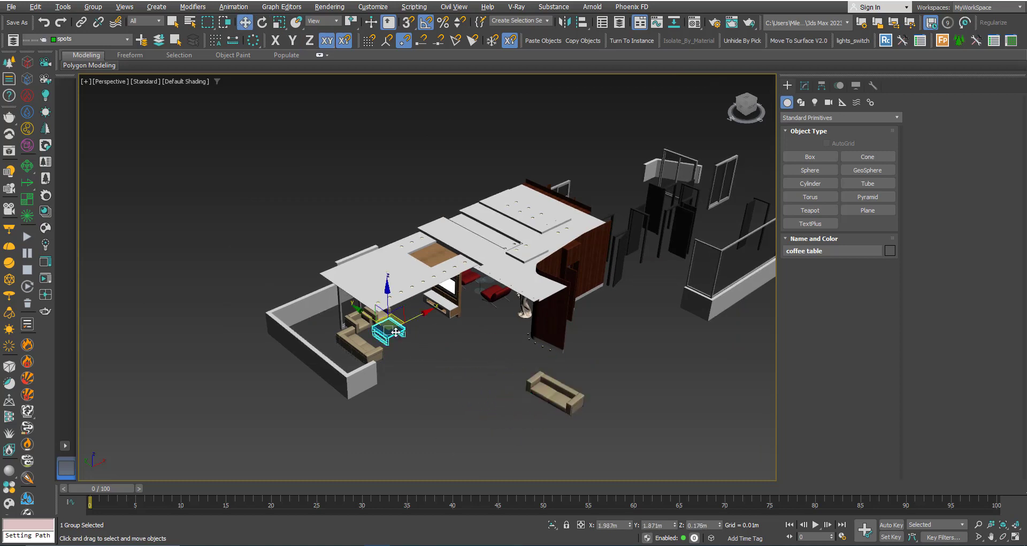
pyautogui.moveTo(401, 317); pyautogui.dragTo(462, 431)
pyautogui.scroll(2, 538, 444)
pyautogui.press('e')
pyautogui.press('w')
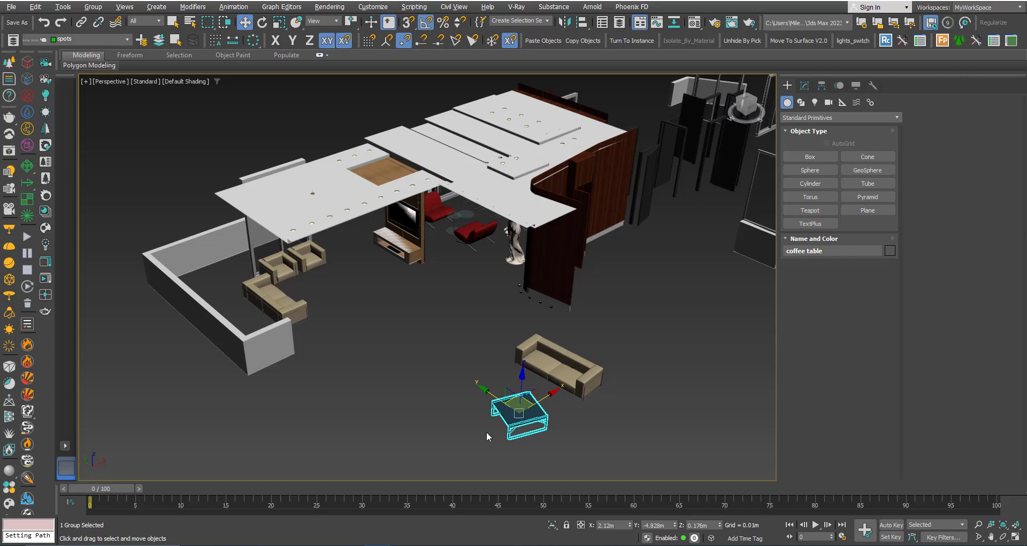
pyautogui.moveTo(518, 404); pyautogui.dragTo(536, 247)
pyautogui.scroll(-2, 477, 385)
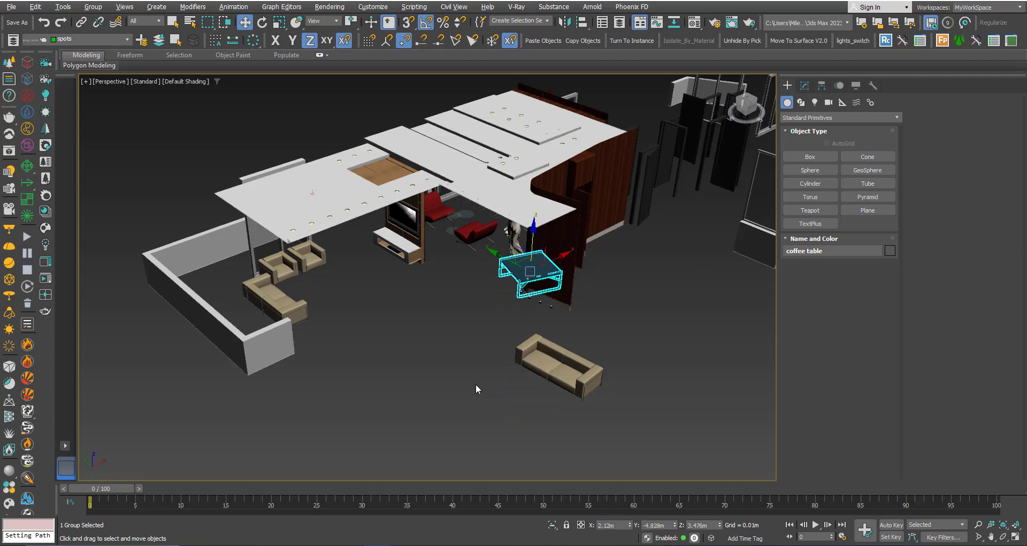
pyautogui.click(477, 386)
pyautogui.keyDown('alt'); pyautogui.moveTo(477, 385); pyautogui.dragTo(419, 294, button='middle'); pyautogui.keyUp('alt')
pyautogui.scroll(4, 473, 403)
pyautogui.scroll(-2, 483, 362)
pyautogui.scroll(-1, 413, 305)
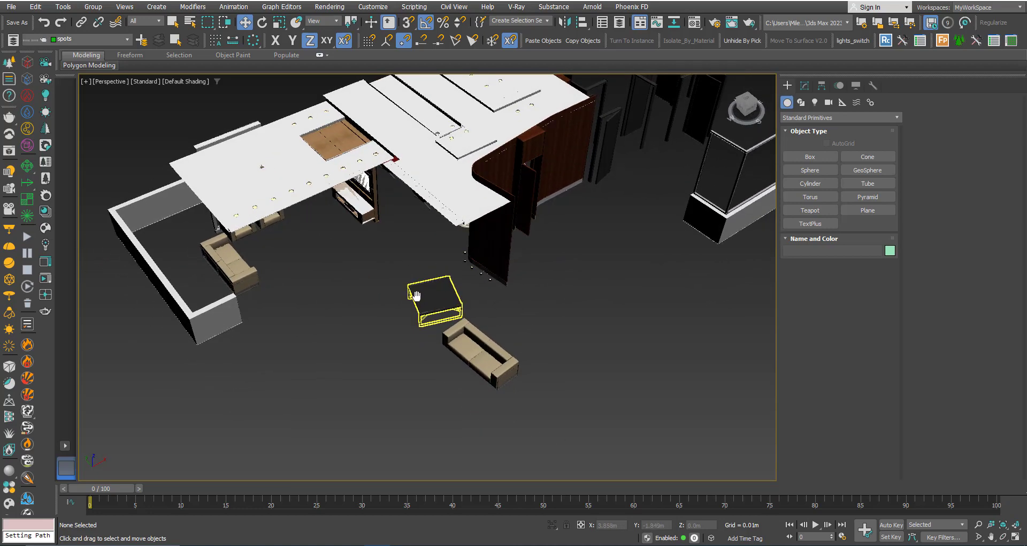
# Reset the coffee table to its frozen position with Transform To Zero.
pyautogui.click(435, 299)
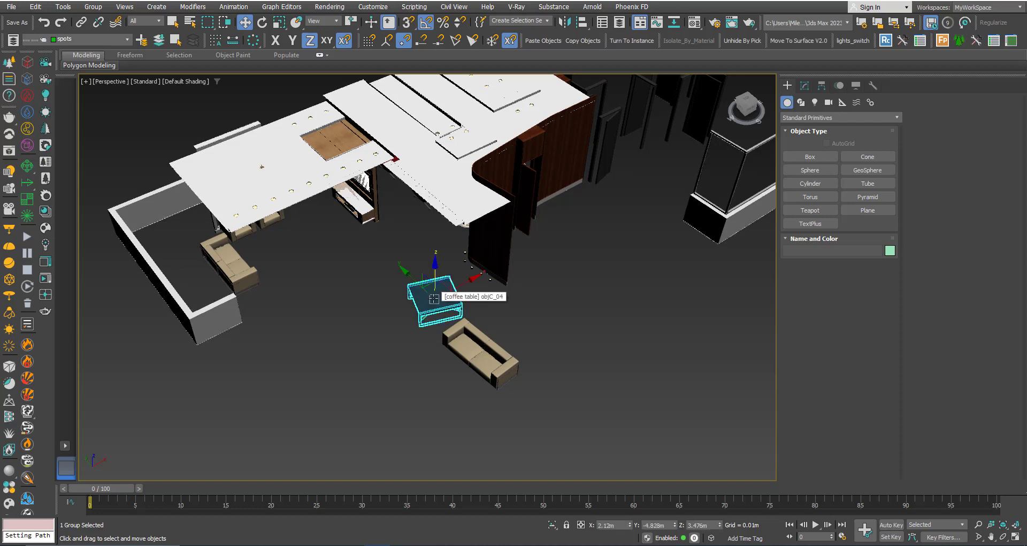
pyautogui.rightClick(434, 298)
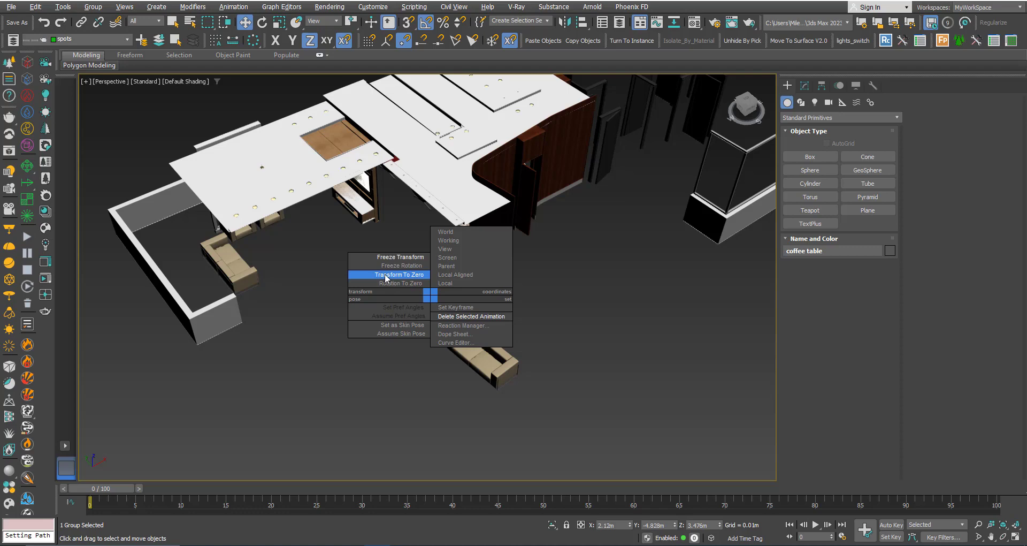
pyautogui.click(403, 275)
pyautogui.scroll(-3, 425, 348)
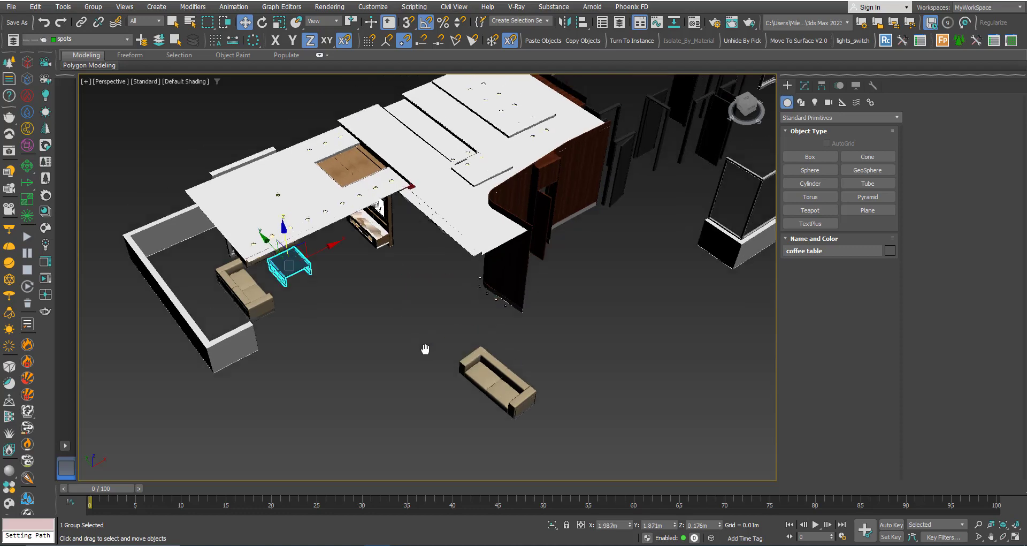
pyautogui.moveTo(424, 349)
pyautogui.mouseDown(button='middle')
pyautogui.moveTo(432, 307)
pyautogui.moveTo(337, 299)
pyautogui.moveTo(449, 335)
pyautogui.moveTo(419, 339)
pyautogui.mouseUp(button='middle')
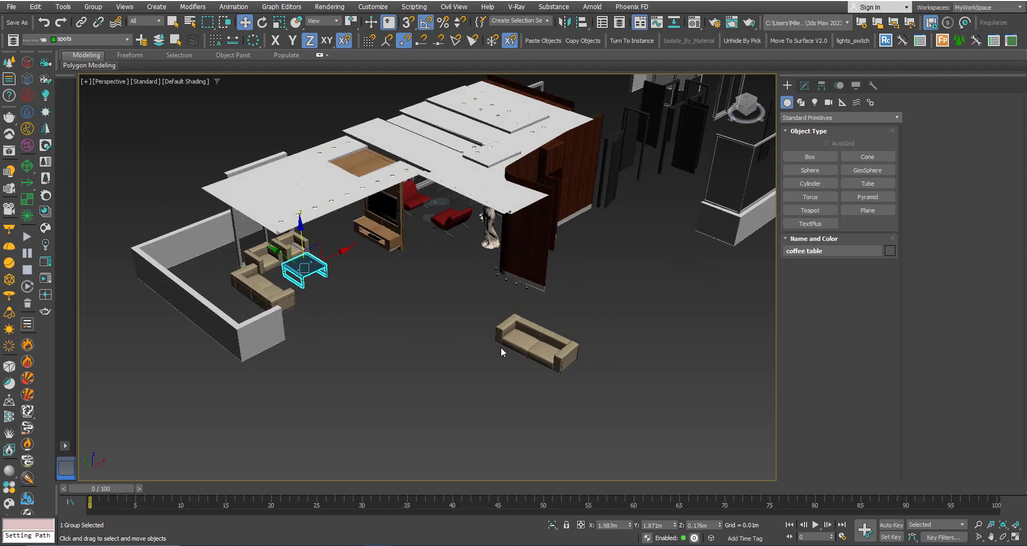
# Reset sofa 1 to its frozen position, deselect it, and undo views back to the wide shot.
pyautogui.click(521, 349)
pyautogui.rightClick(521, 349)
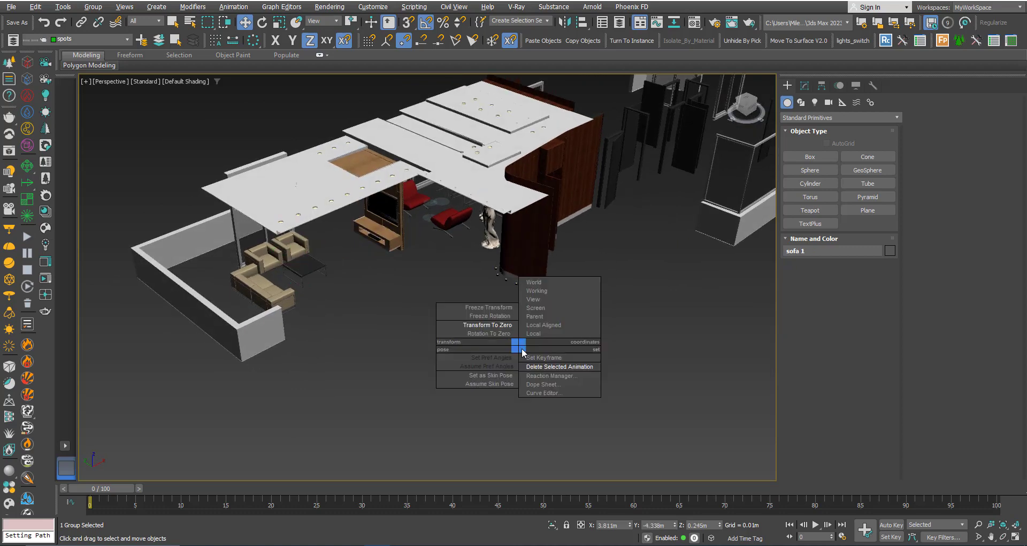
pyautogui.click(458, 324)
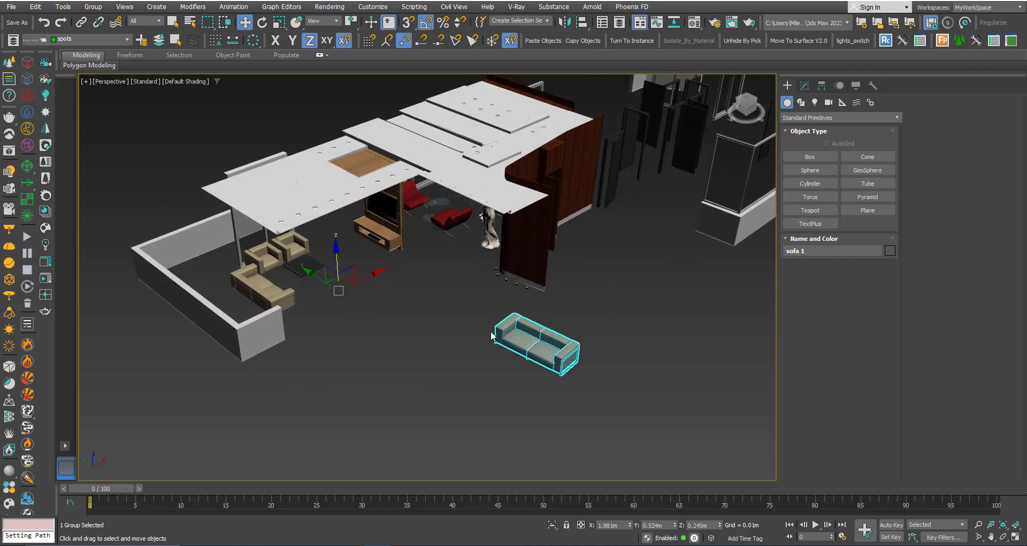
pyautogui.moveTo(520, 364); pyautogui.dragTo(583, 388, button='middle')
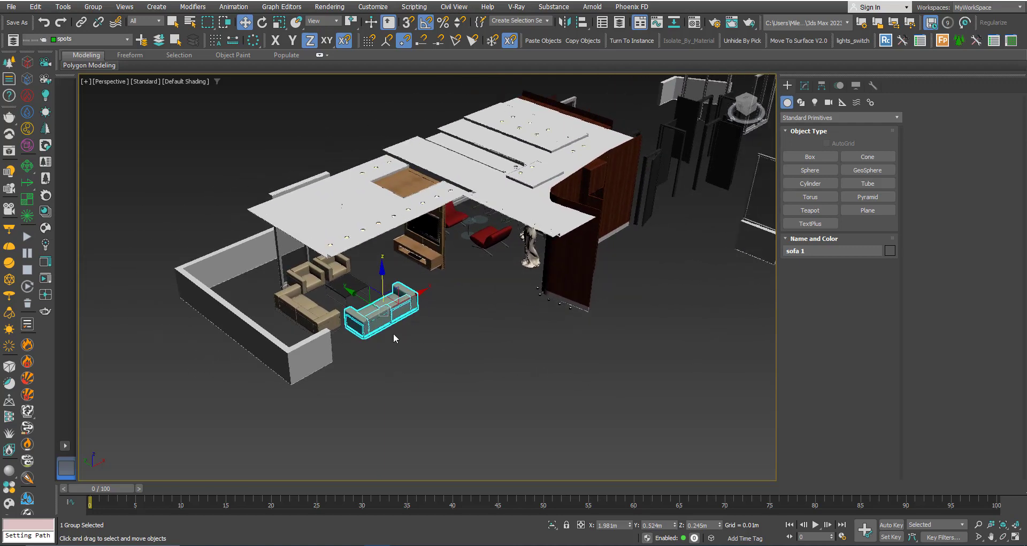
pyautogui.keyDown('alt'); pyautogui.moveTo(384, 303); pyautogui.dragTo(416, 306, button='middle'); pyautogui.keyUp('alt')
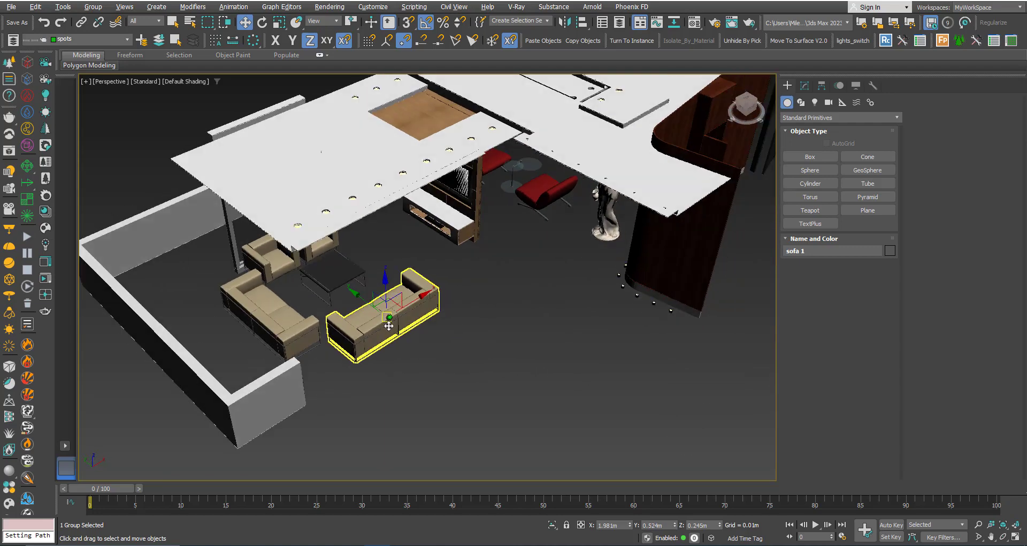
pyautogui.hotkey('shift', 'z')
pyautogui.hotkey('shift', 'z')
pyautogui.click(418, 356)
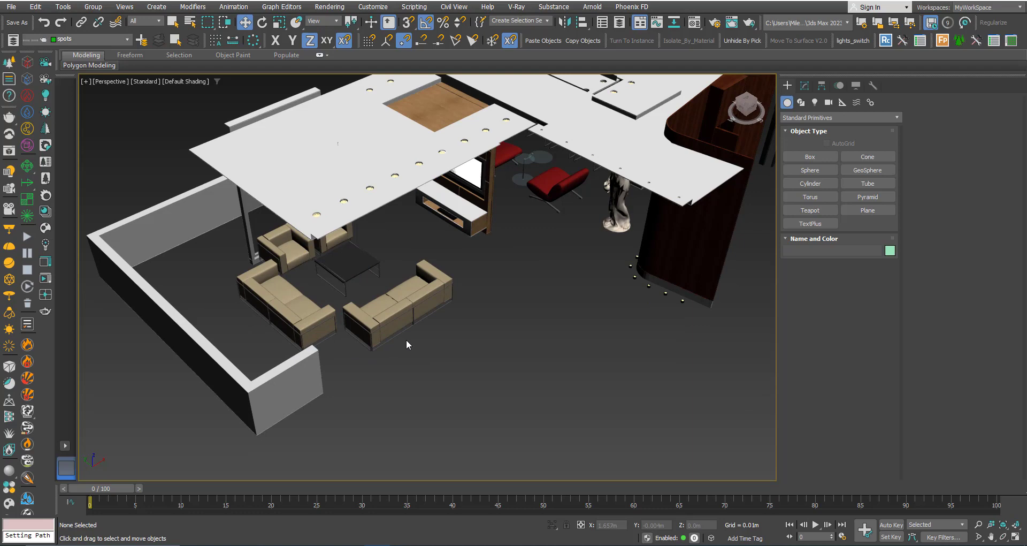
pyautogui.hotkey('shift', 'z')
pyautogui.hotkey('shift', 'z')
pyautogui.hotkey('shift', 'z')
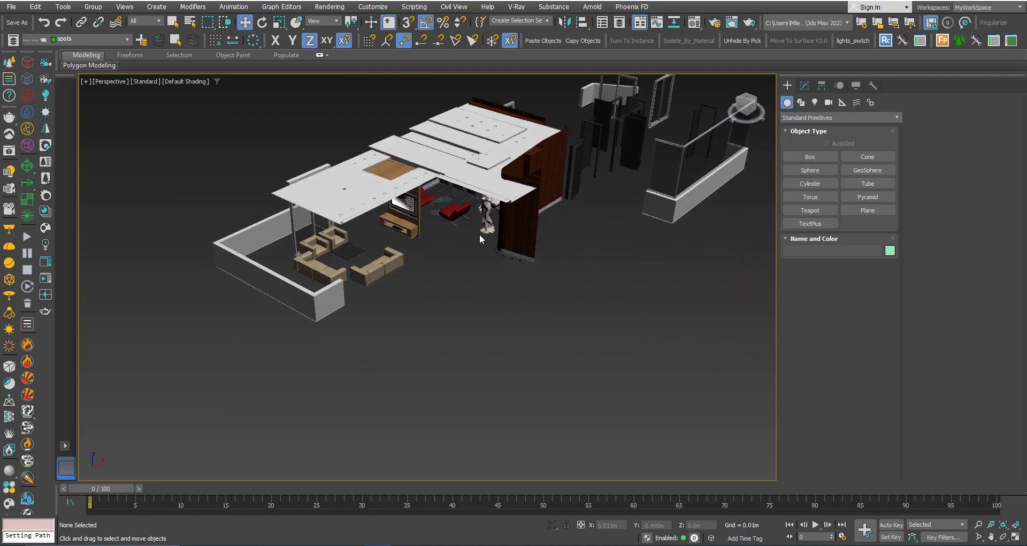
# Trial-move the Venus statue along X toward the front, then deselect it.
pyautogui.click(485, 225)
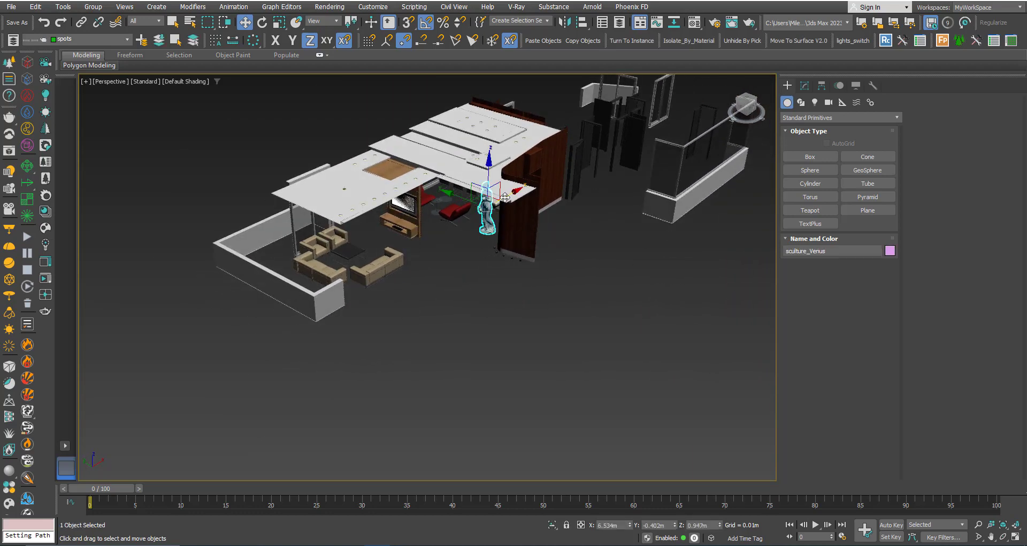
pyautogui.moveTo(503, 198); pyautogui.dragTo(429, 251)
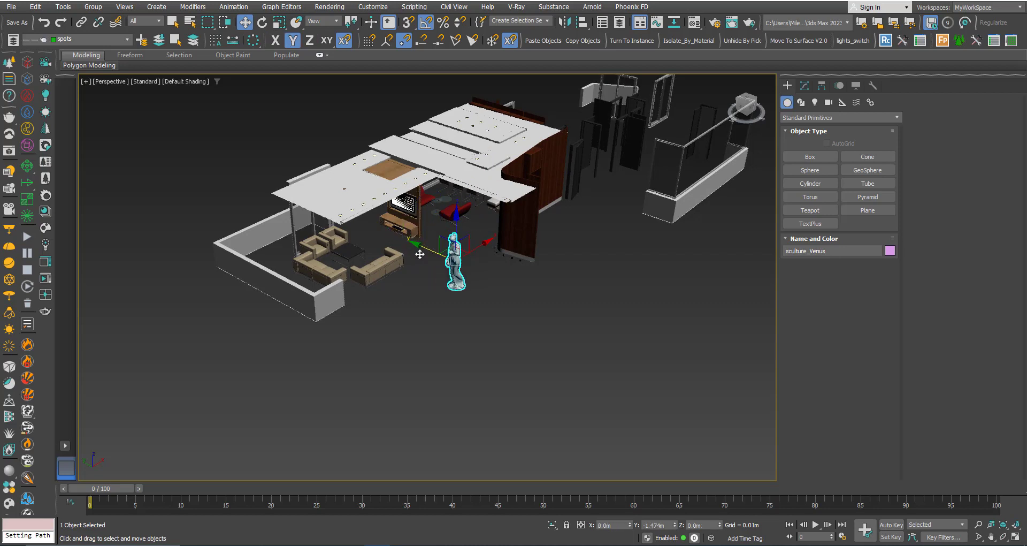
pyautogui.scroll(3, 429, 251)
pyautogui.click(456, 311)
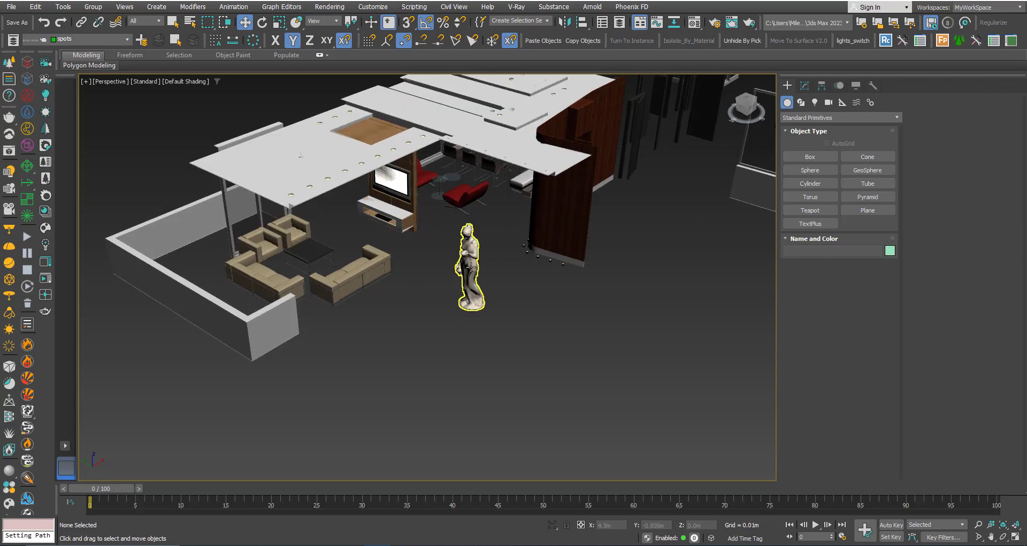
# Apply Freeze Rotation to sculture_Venus and move it out onto the open floor.
pyautogui.click(473, 261)
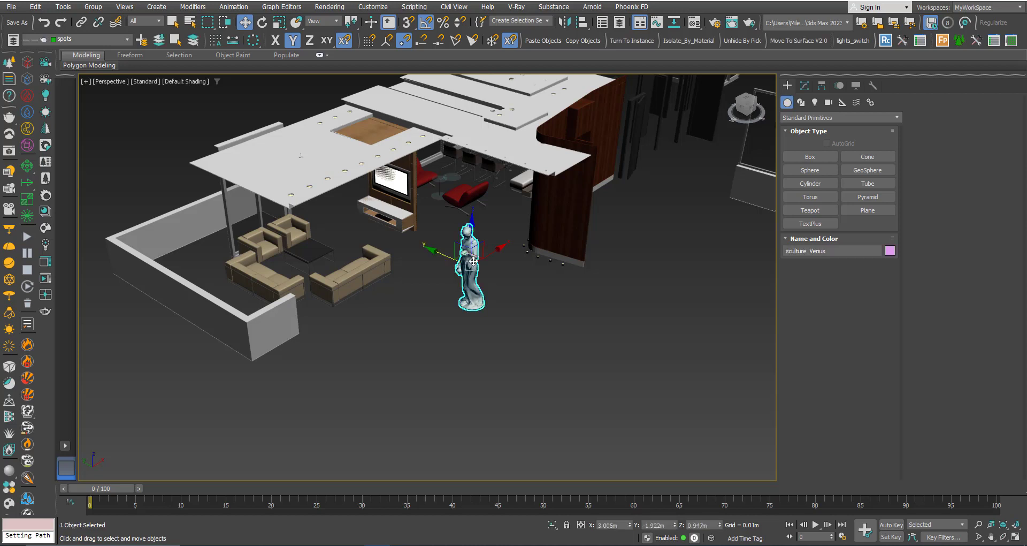
pyautogui.rightClick(474, 261)
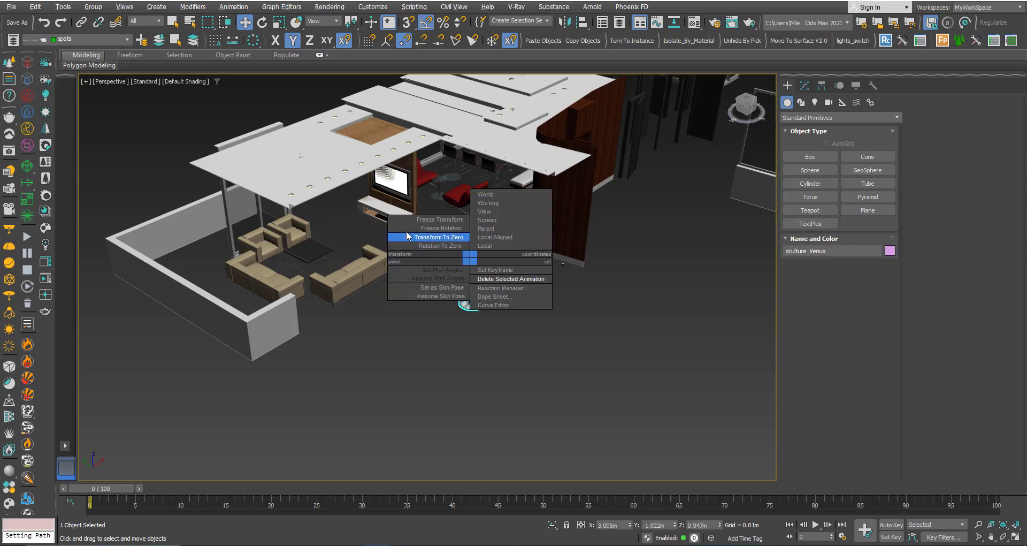
pyautogui.click(448, 229)
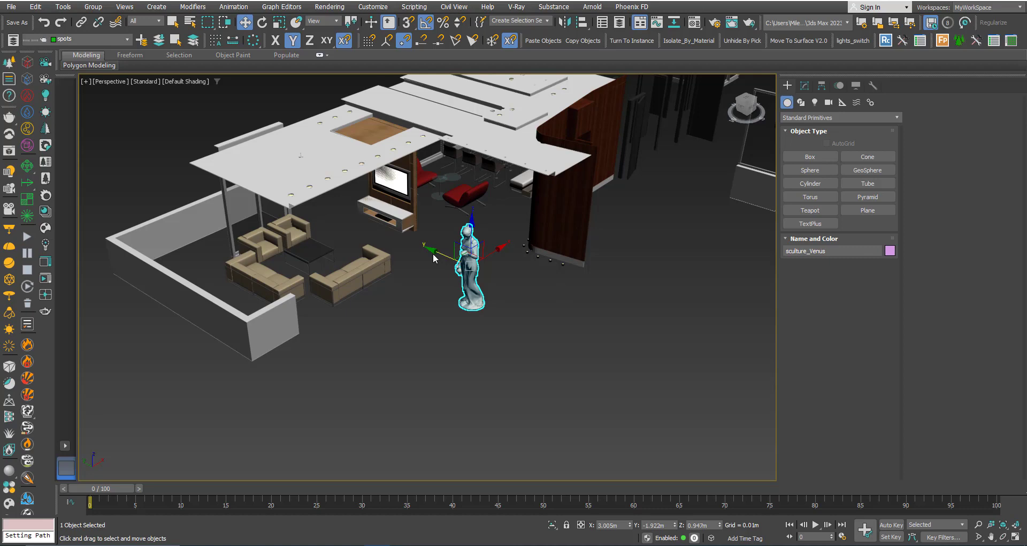
pyautogui.moveTo(434, 254); pyautogui.dragTo(608, 323)
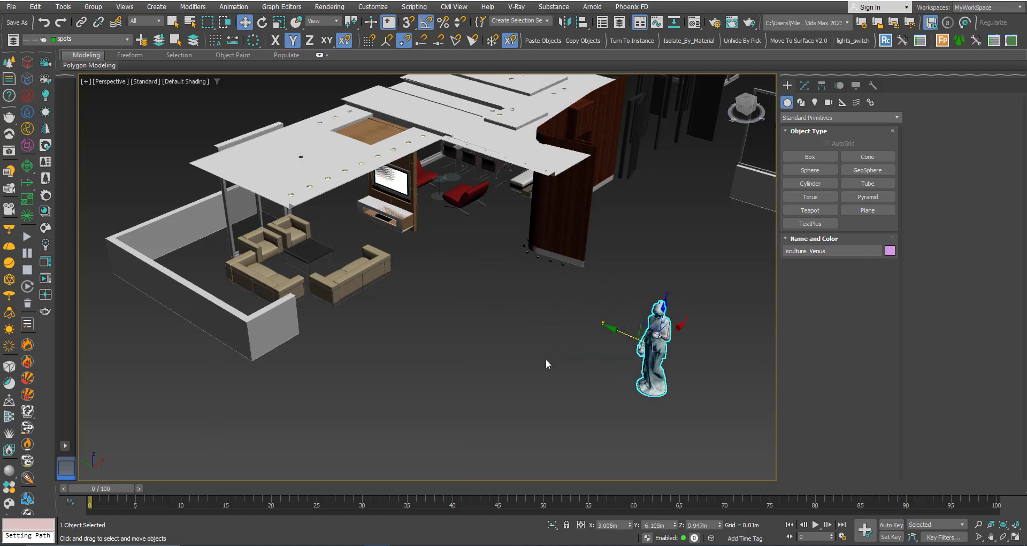
pyautogui.moveTo(546, 363); pyautogui.dragTo(467, 300, button='middle')
# Rotate the Venus statue over onto its side.
pyautogui.press('e')
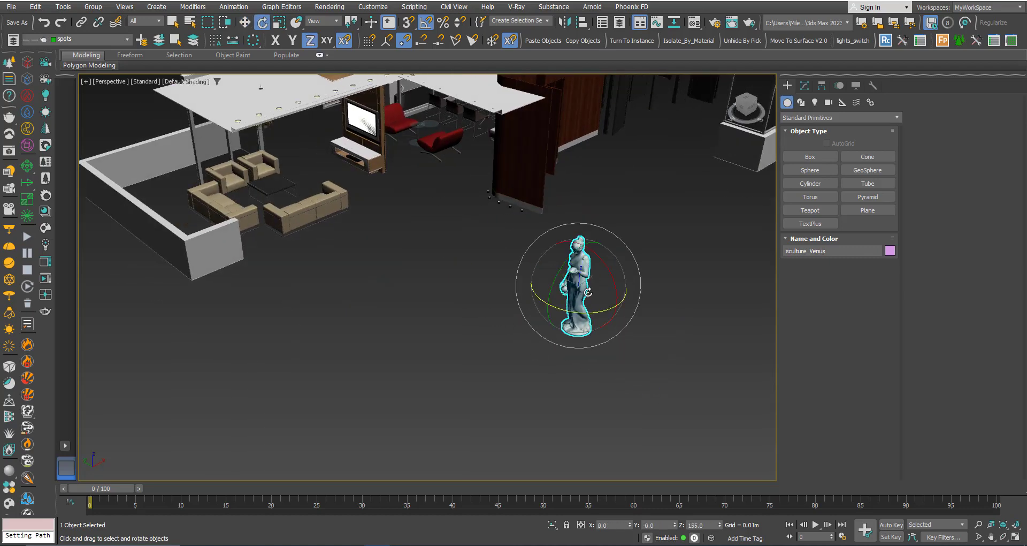
pyautogui.moveTo(583, 279); pyautogui.dragTo(554, 325)
pyautogui.click(529, 347)
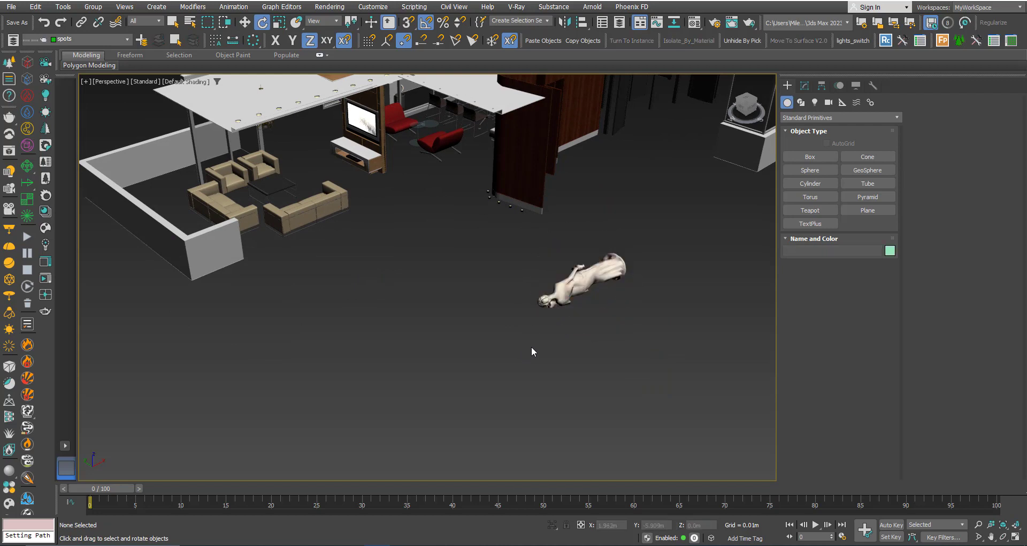
# Stand the statue upright again with Rotation To Zero, then inspect the sofa and statue.
pyautogui.click(573, 289)
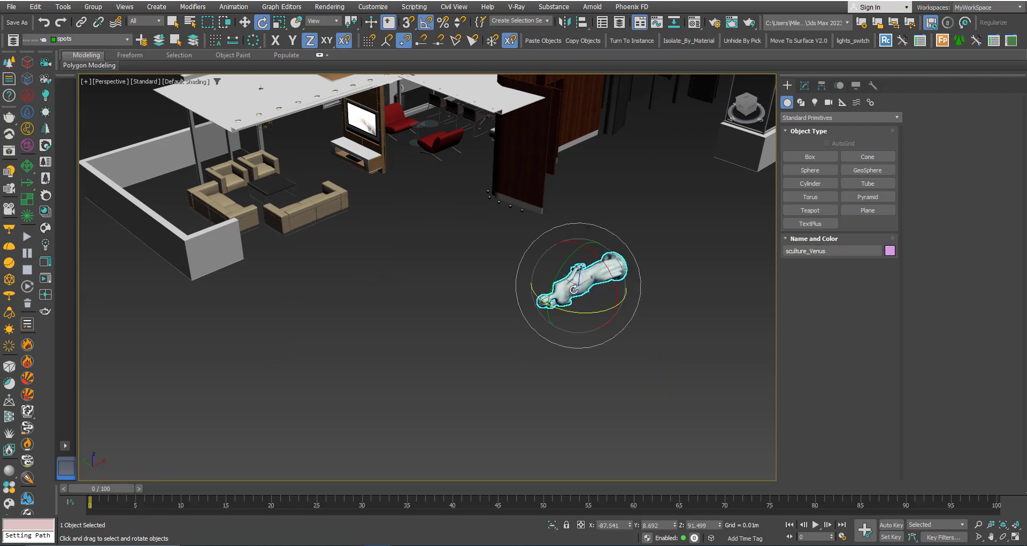
pyautogui.rightClick(572, 289)
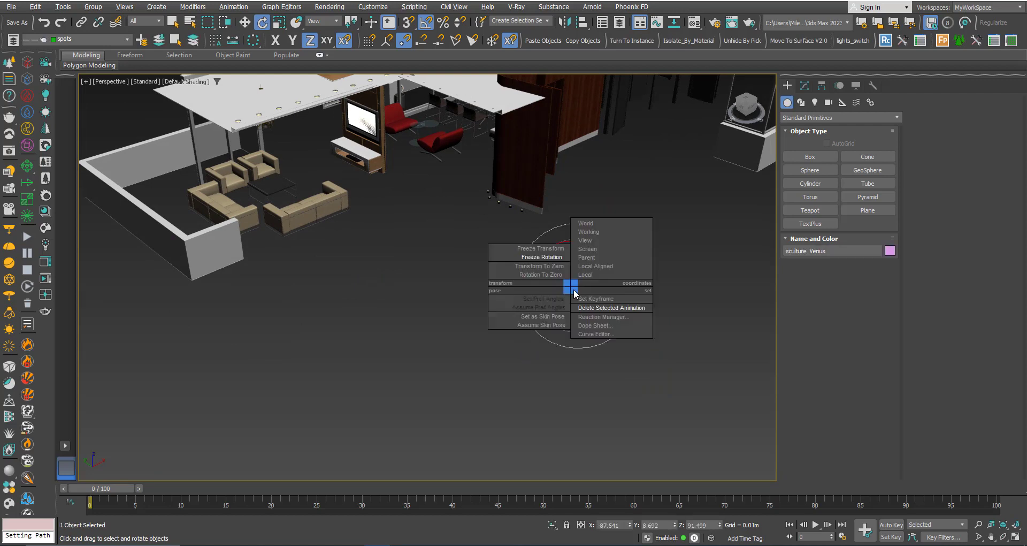
pyautogui.click(532, 274)
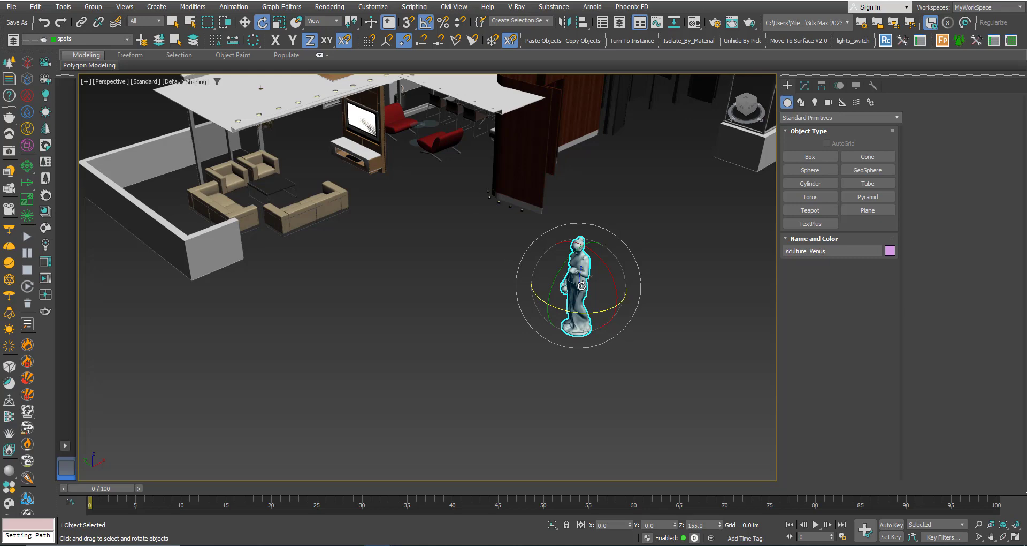
pyautogui.keyDown('alt'); pyautogui.moveTo(581, 289); pyautogui.dragTo(530, 299, button='middle'); pyautogui.keyUp('alt')
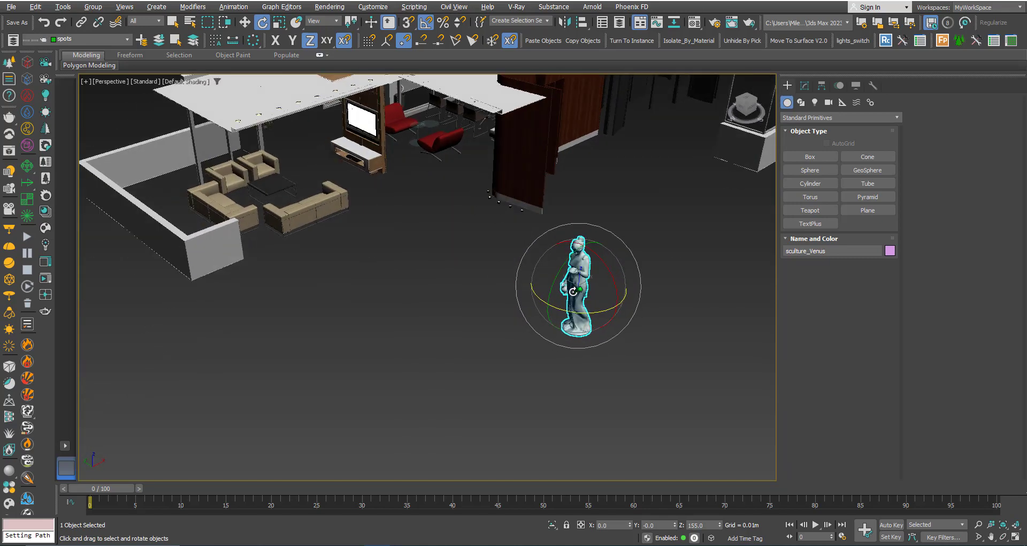
pyautogui.click(462, 305)
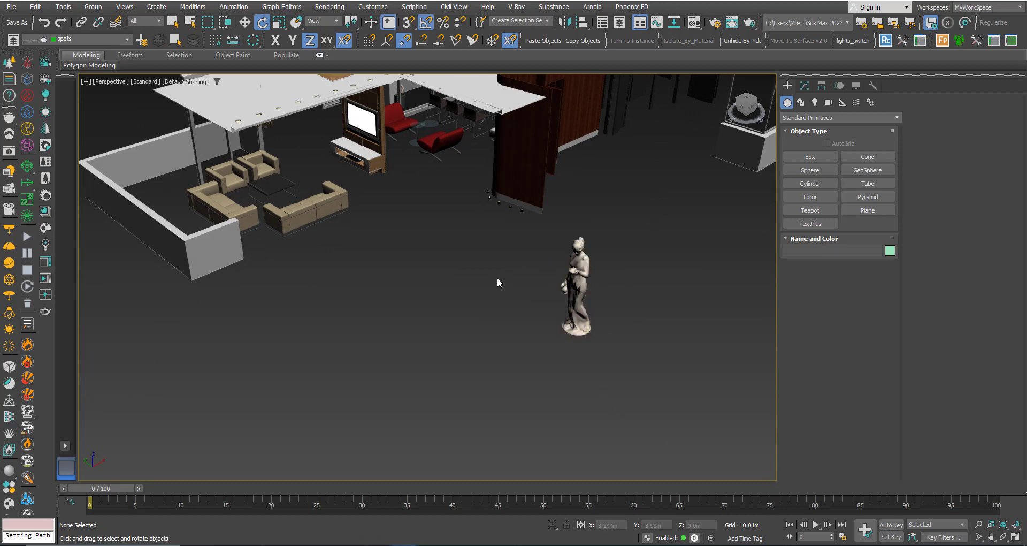
pyautogui.click(300, 213)
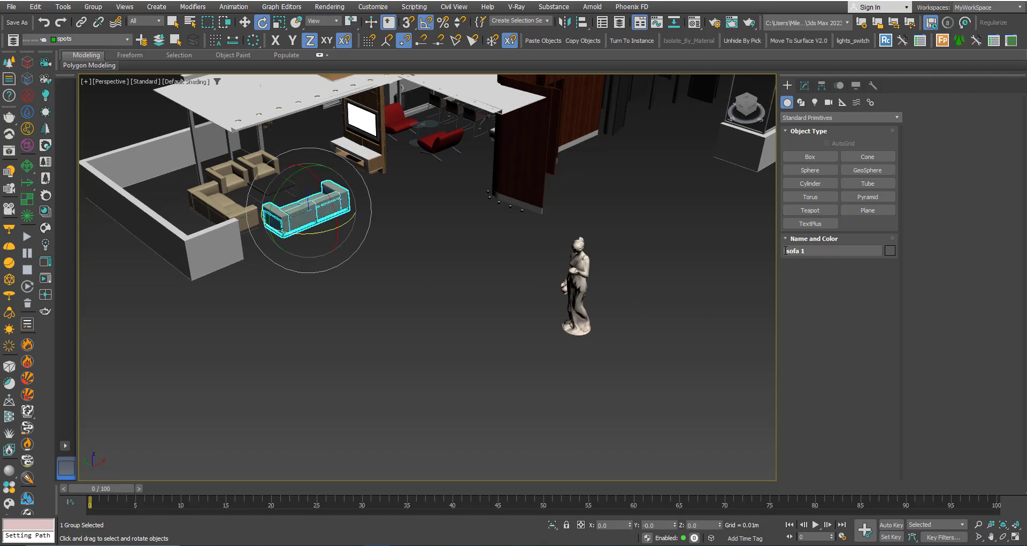
pyautogui.click(581, 295)
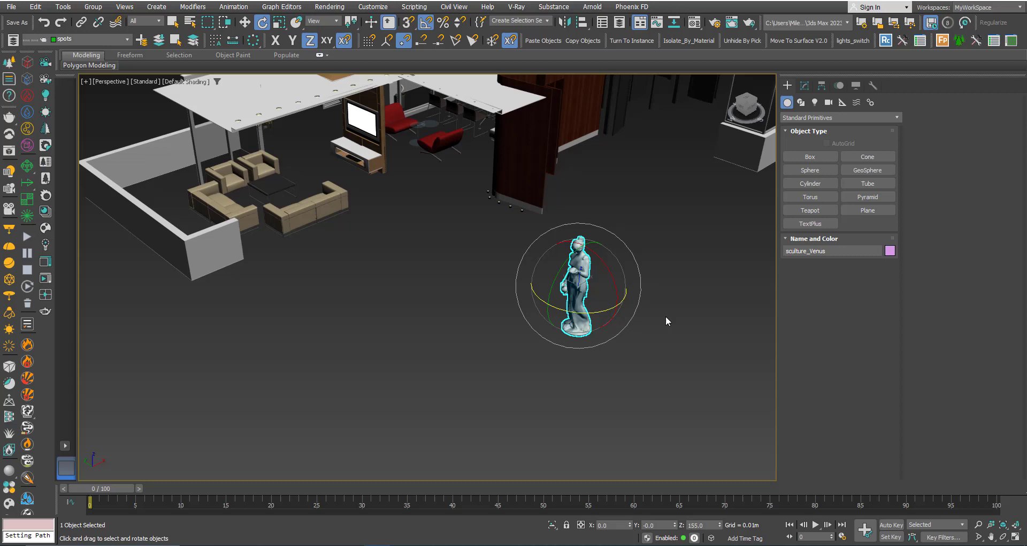
pyautogui.click(581, 373)
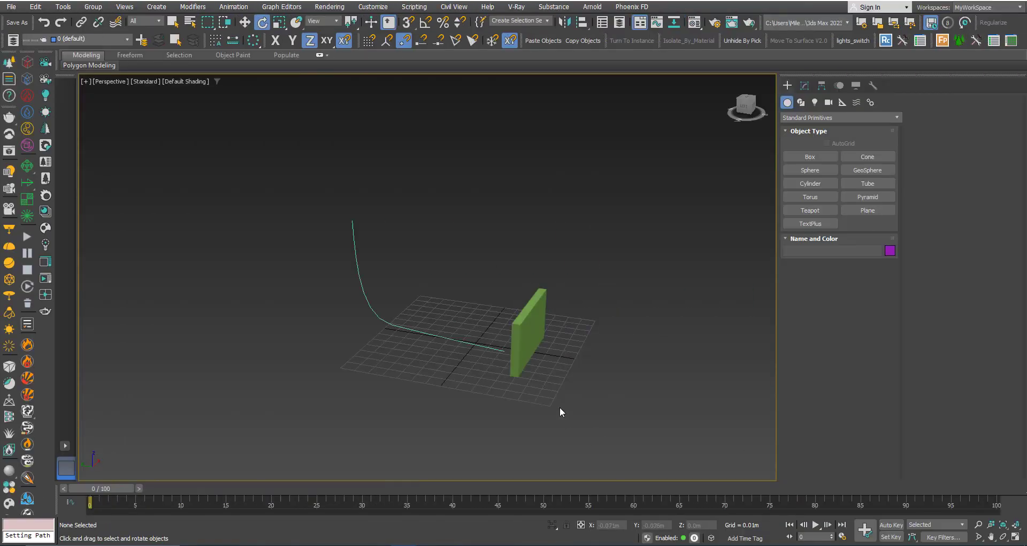
# Select Box001 and expand Position XYZ on the Motion tab into X, Y, Z Bezier Float tracks.
pyautogui.keyDown('alt'); pyautogui.moveTo(560, 406); pyautogui.dragTo(560, 370, button='middle'); pyautogui.keyUp('alt')
pyautogui.click(551, 350)
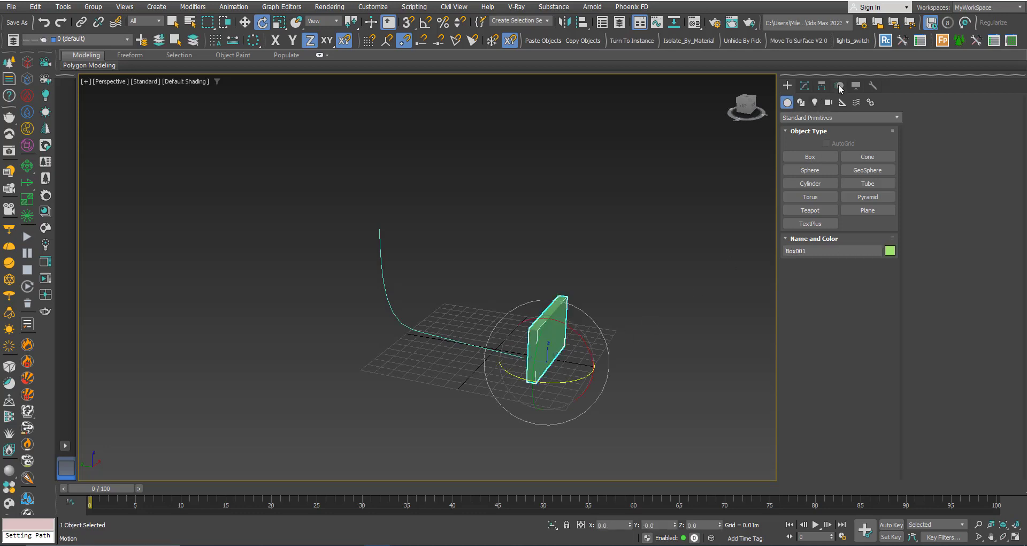
pyautogui.click(836, 86)
pyautogui.click(810, 193)
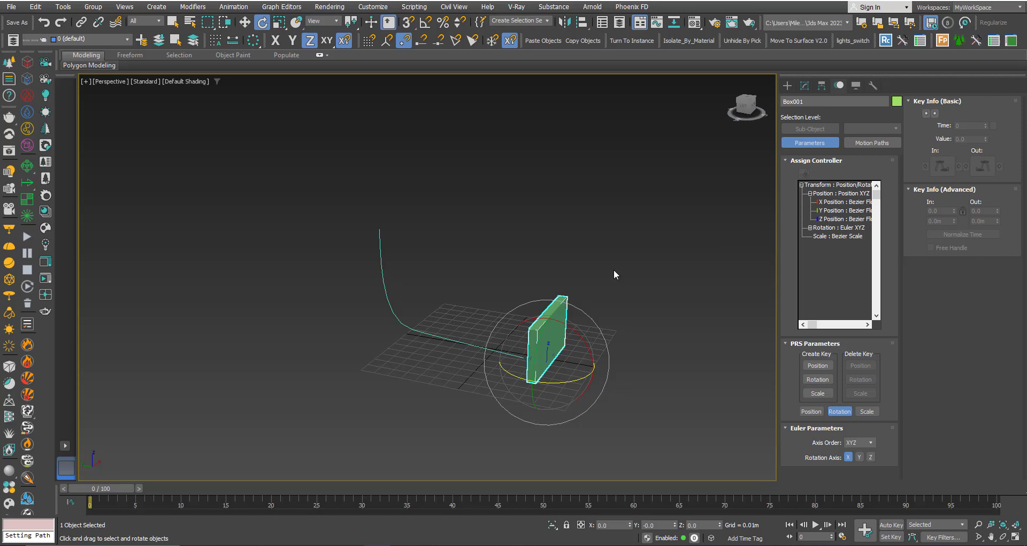
pyautogui.click(499, 230)
pyautogui.moveTo(486, 288); pyautogui.dragTo(493, 271, button='middle')
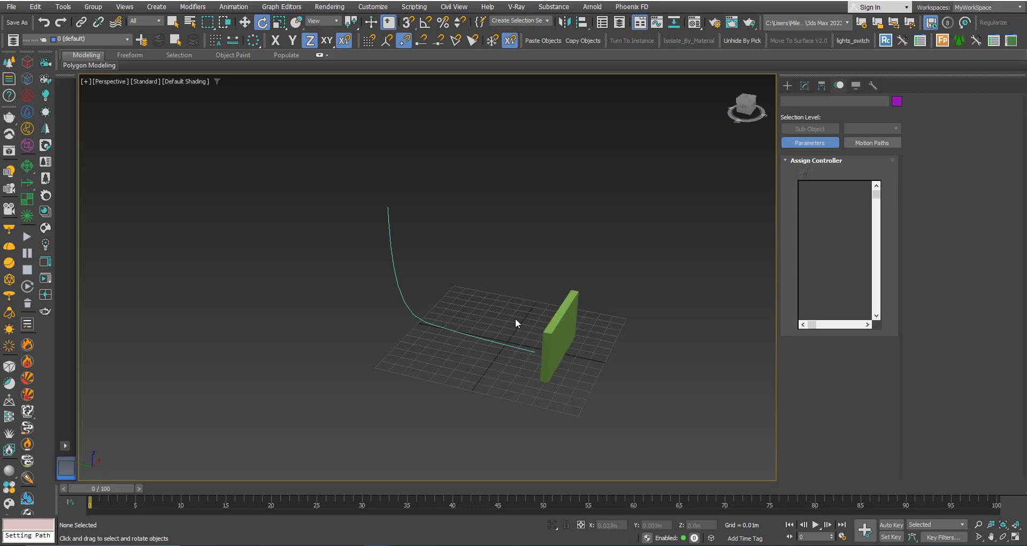
pyautogui.keyDown('alt'); pyautogui.moveTo(517, 317); pyautogui.dragTo(543, 309, button='middle'); pyautogui.keyUp('alt')
pyautogui.click(557, 295)
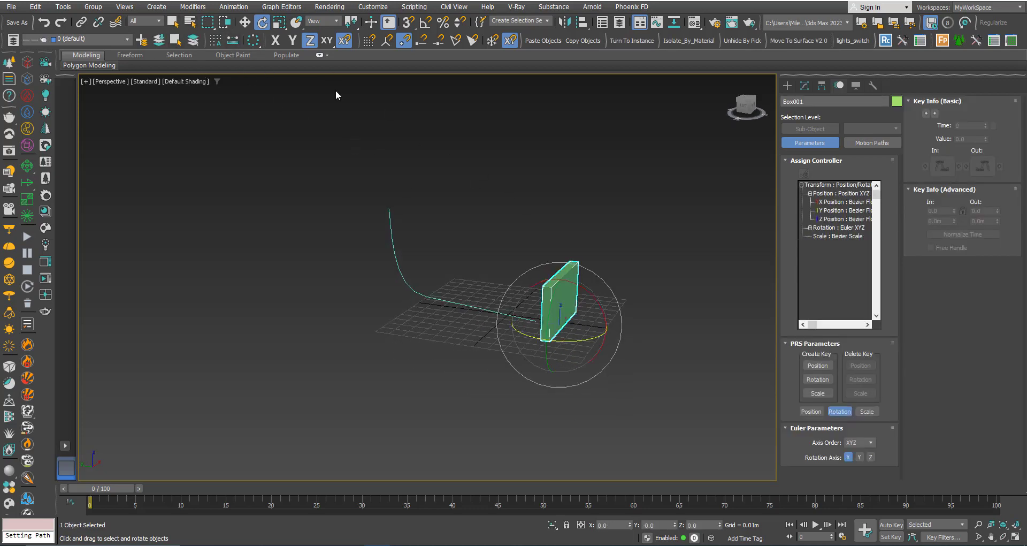
# Apply a Path Constraint to Box001 using the Line001 spline.
pyautogui.click(233, 7)
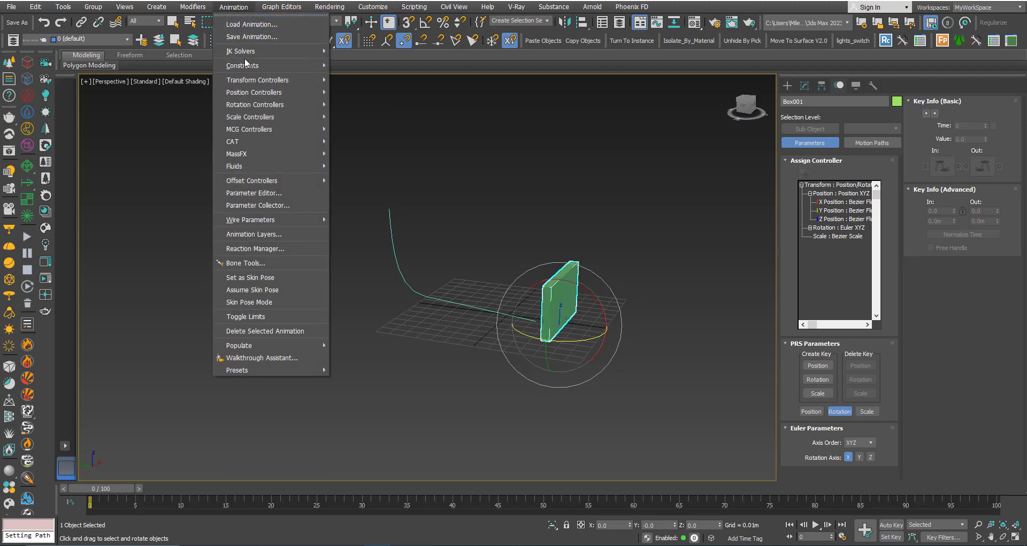
pyautogui.moveTo(245, 66)
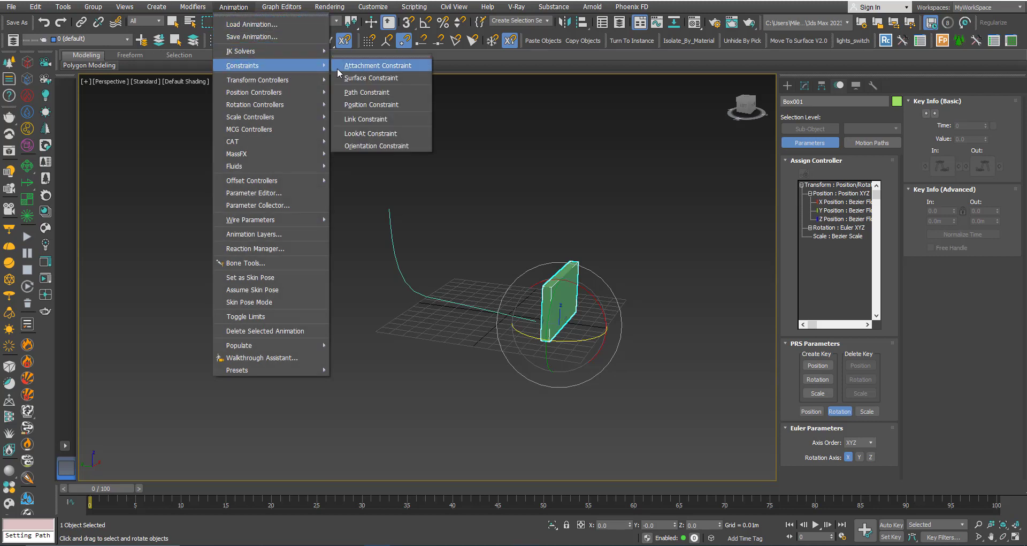
pyautogui.click(346, 93)
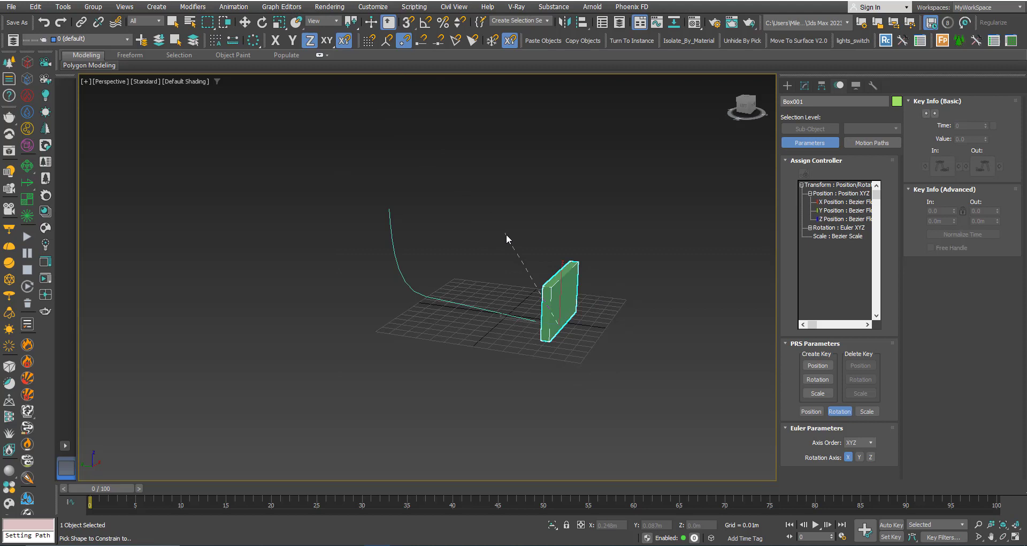
pyautogui.click(525, 319)
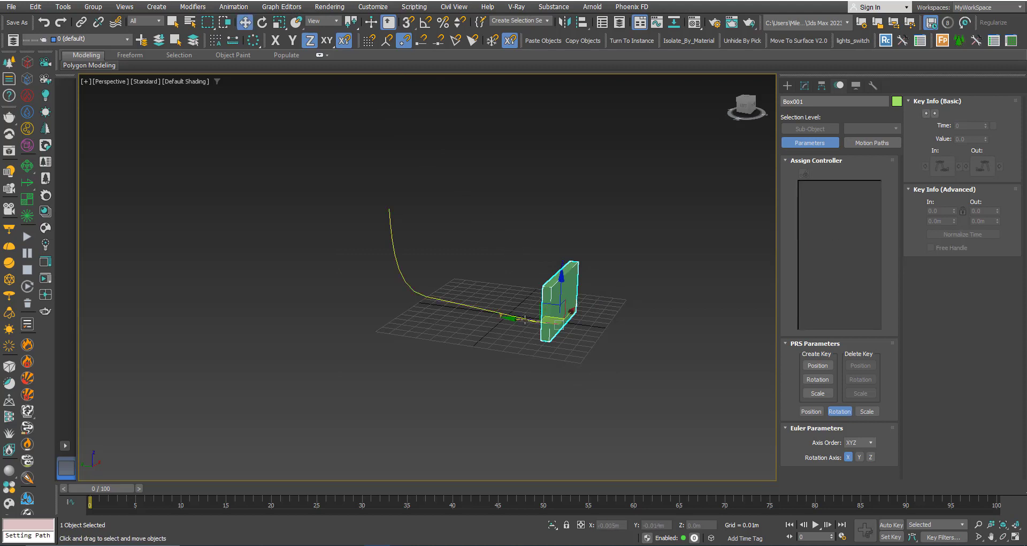
# Play the box travelling along the path, stop, and rewind to frame 0.
pyautogui.click(423, 372)
pyautogui.press('/')
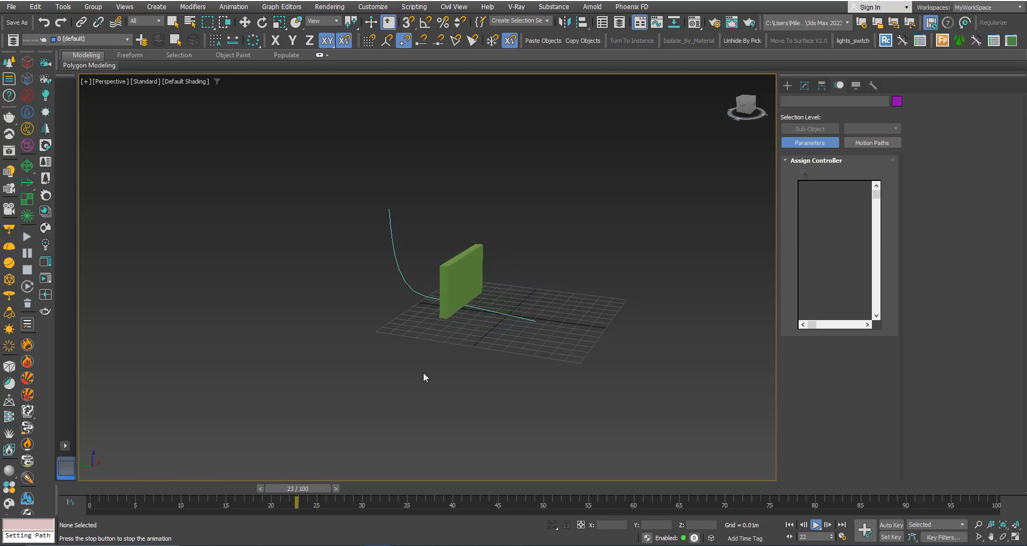
pyautogui.press('/')
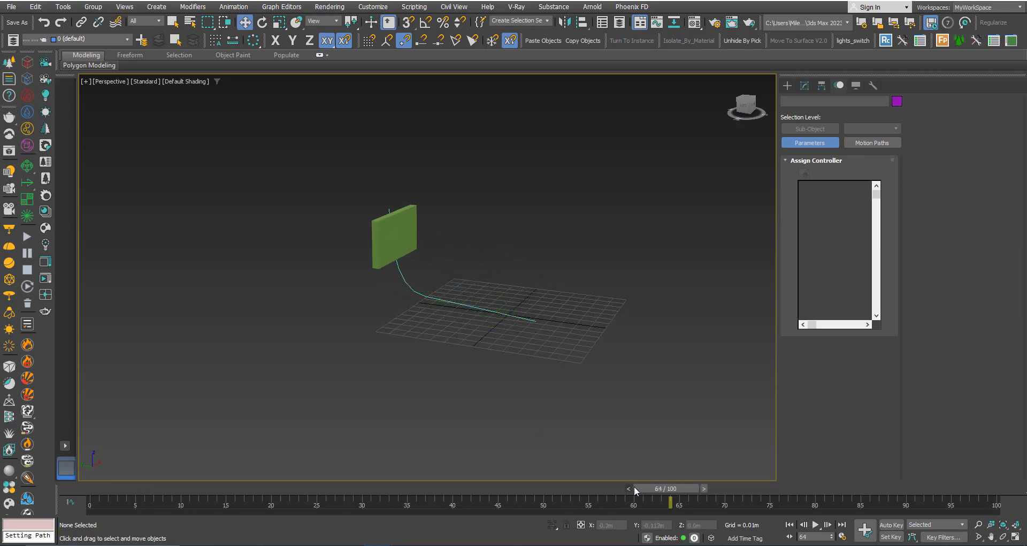
pyautogui.moveTo(636, 490); pyautogui.dragTo(82, 479)
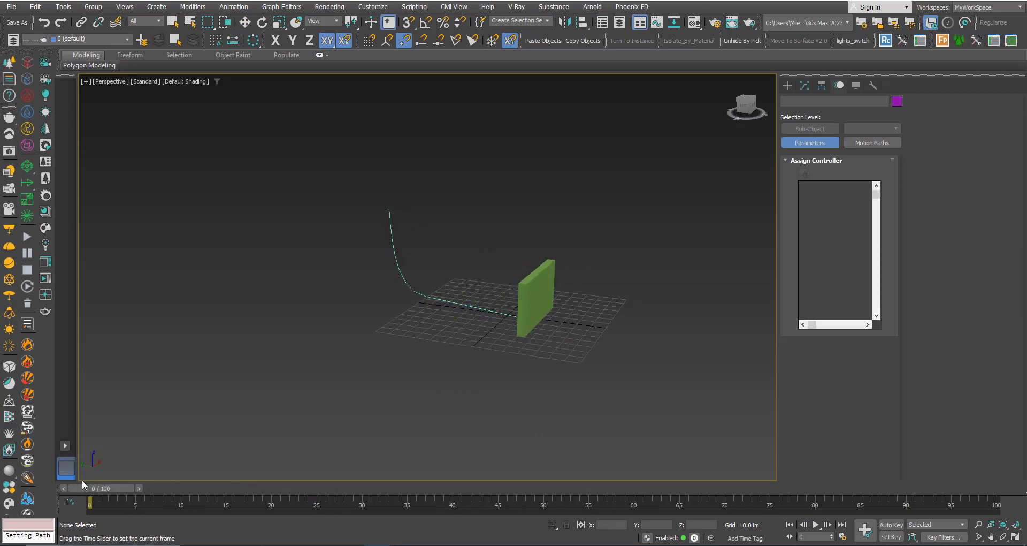
# Freeze Transform on Box001, confirming Yes in the Freeze Transforms warning.
pyautogui.press('w')
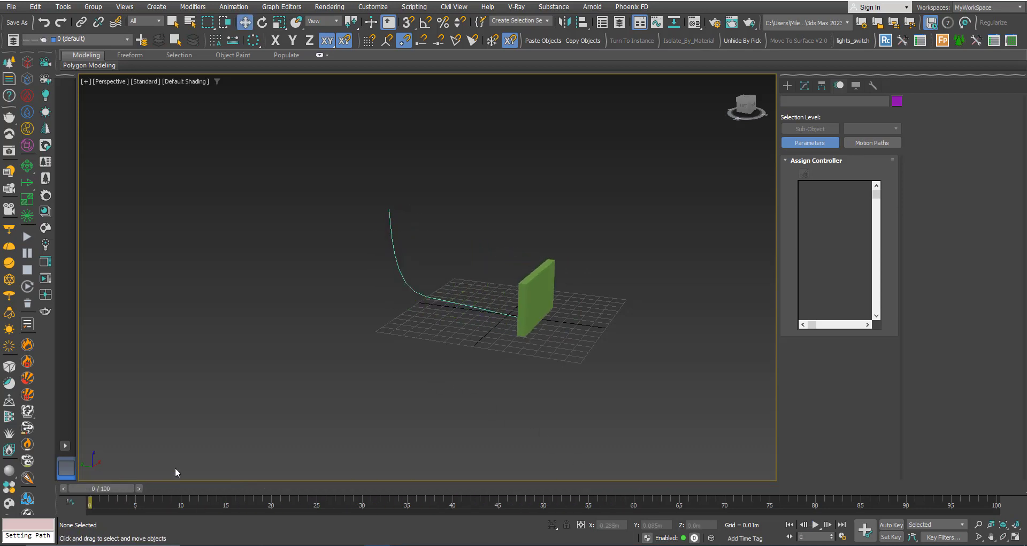
pyautogui.click(528, 302)
pyautogui.rightClick(530, 301)
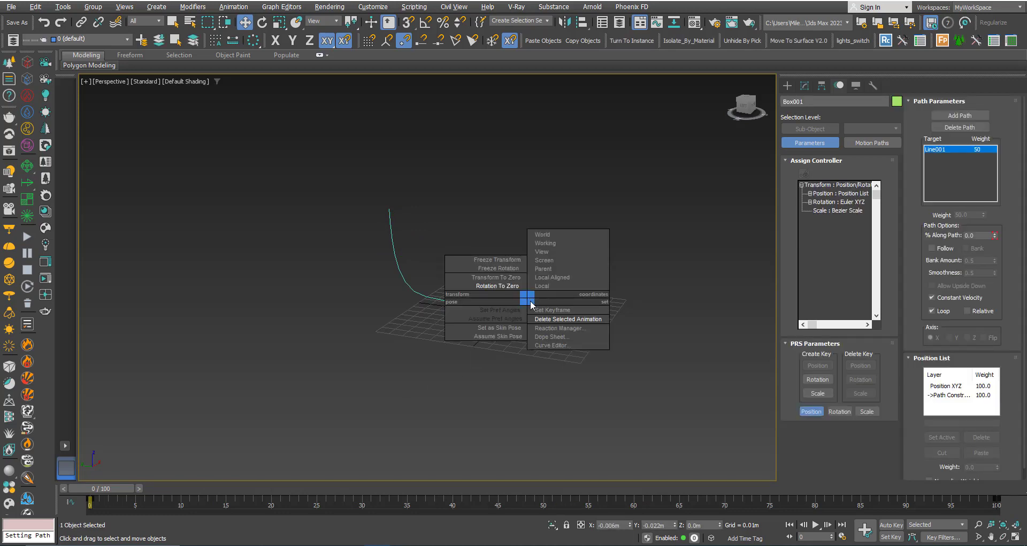
pyautogui.click(487, 266)
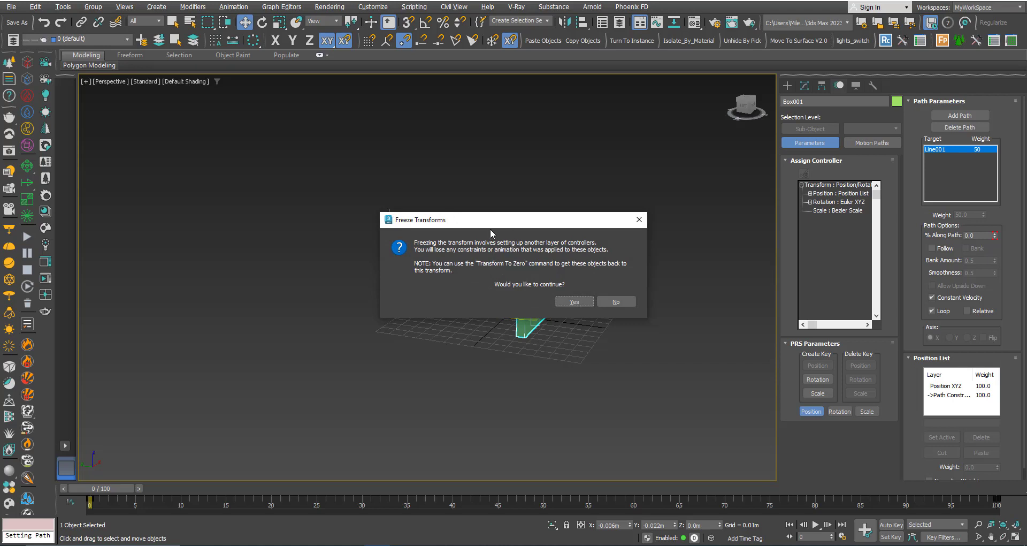
pyautogui.moveTo(490, 229); pyautogui.dragTo(217, 129)
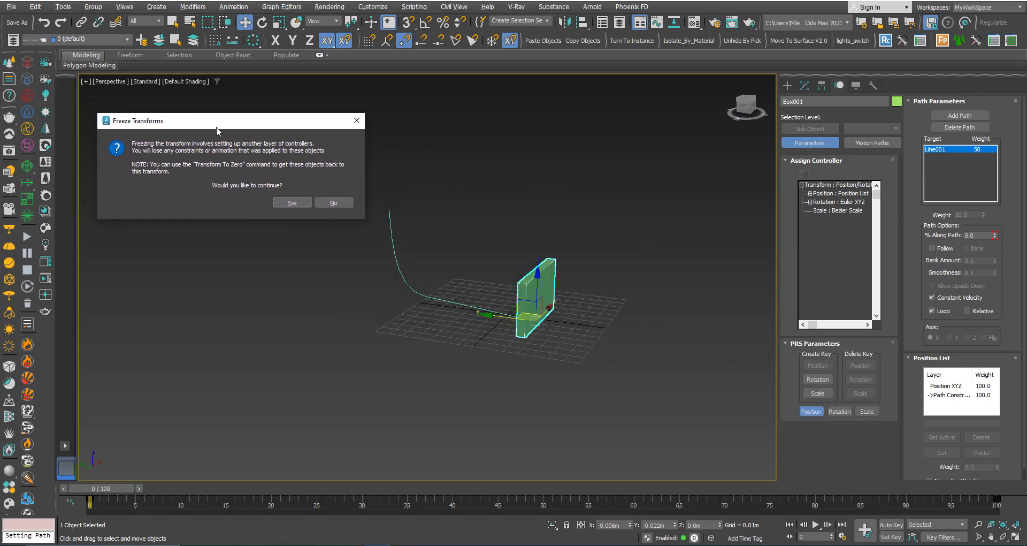
pyautogui.click(292, 203)
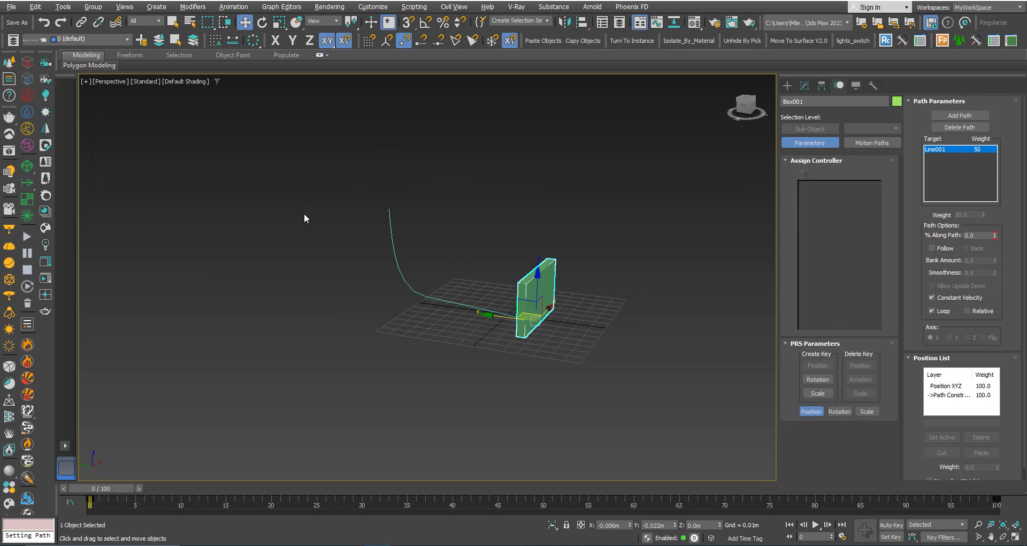
# Play the animation to confirm the box stays put, then return to frame 0.
pyautogui.click(499, 368)
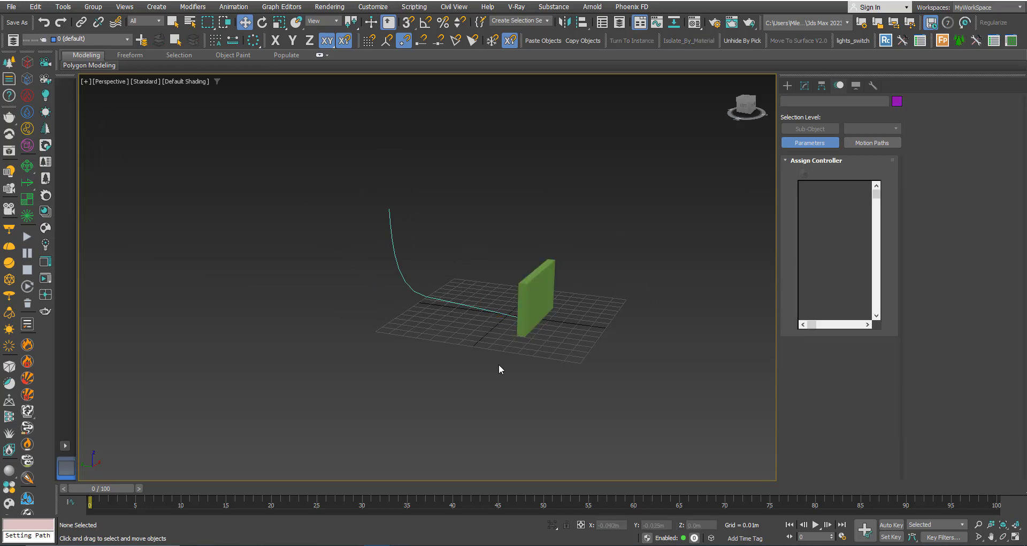
pyautogui.press('/')
pyautogui.press('/')
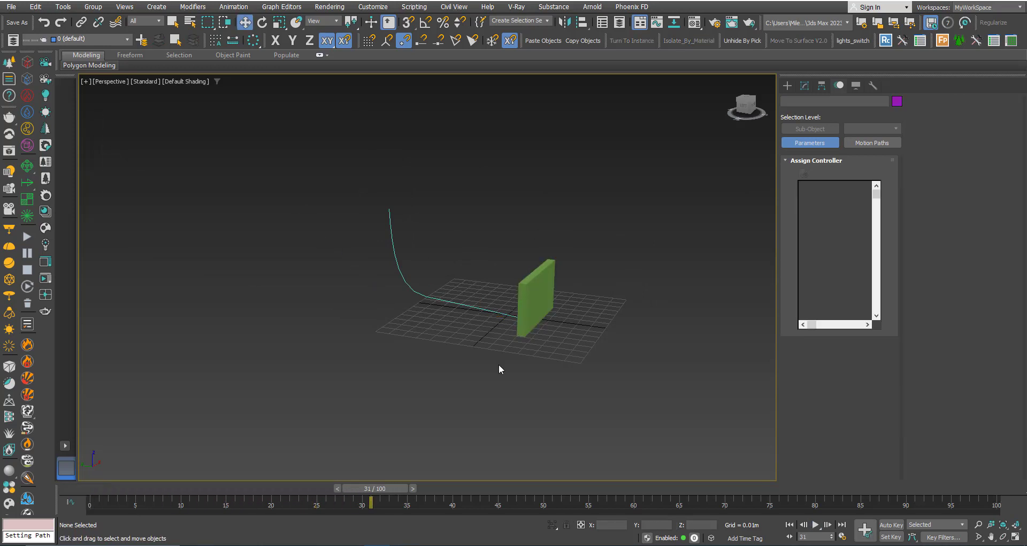
pyautogui.moveTo(388, 489); pyautogui.dragTo(121, 473)
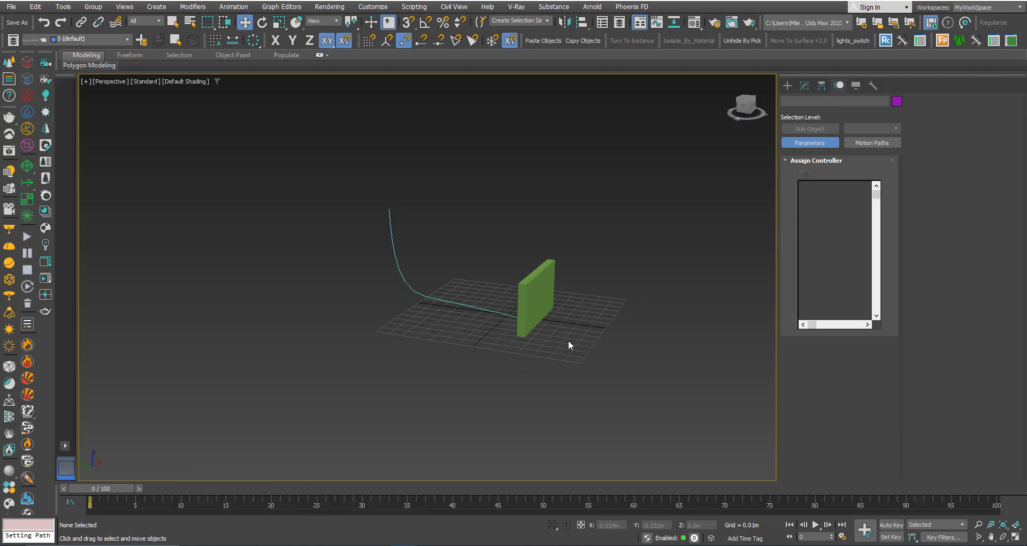
# Reapply a Path Constraint to Box001, picking Line001 as the path.
pyautogui.click(546, 302)
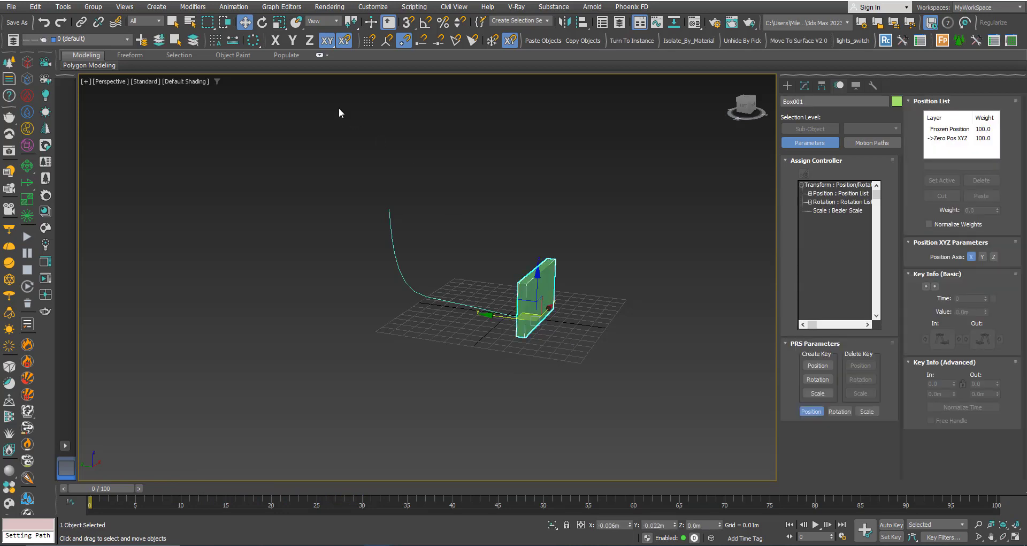
pyautogui.click(234, 7)
pyautogui.moveTo(253, 65)
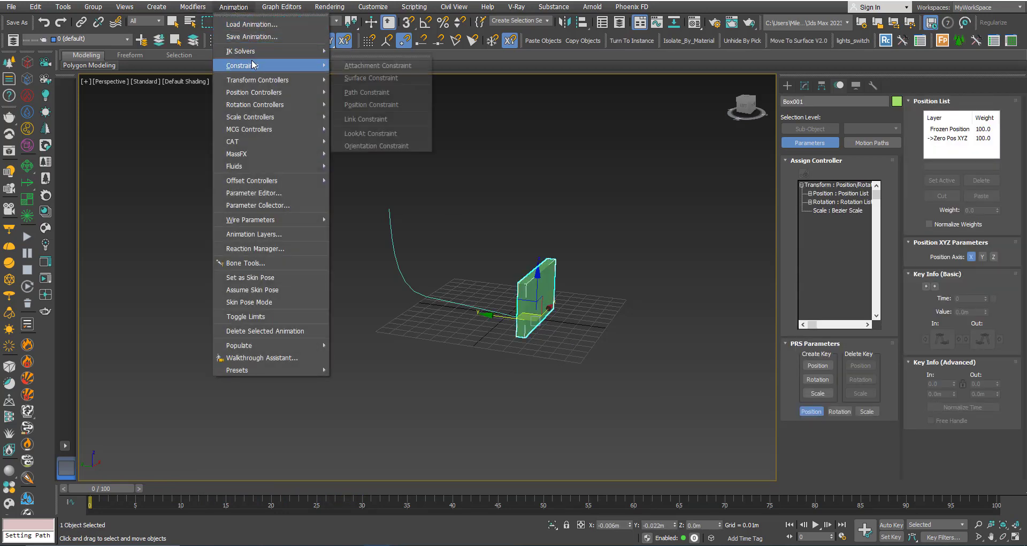
pyautogui.click(364, 93)
pyautogui.click(510, 320)
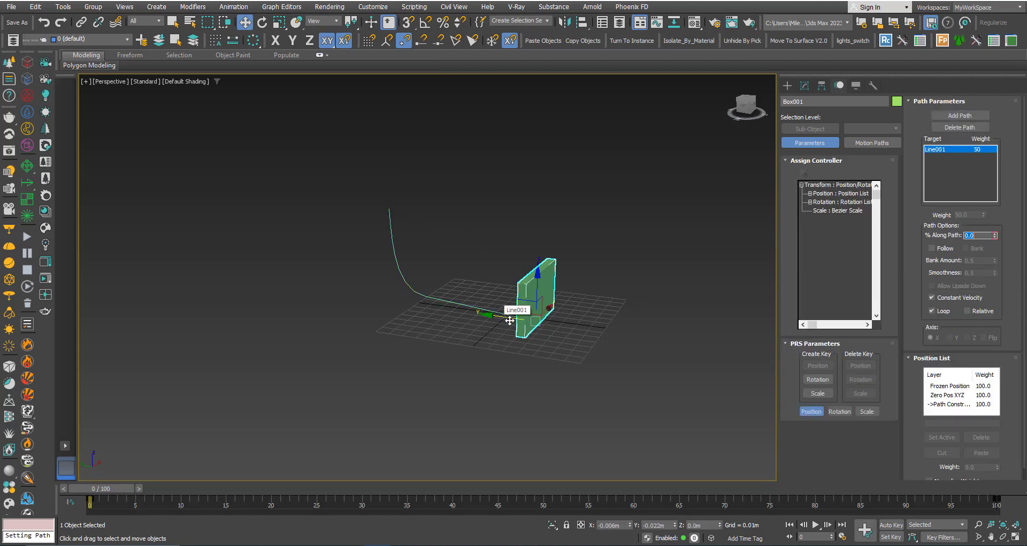
# Play and stop the animation, return to frame 0, and reselect the box.
pyautogui.click(506, 431)
pyautogui.press('/')
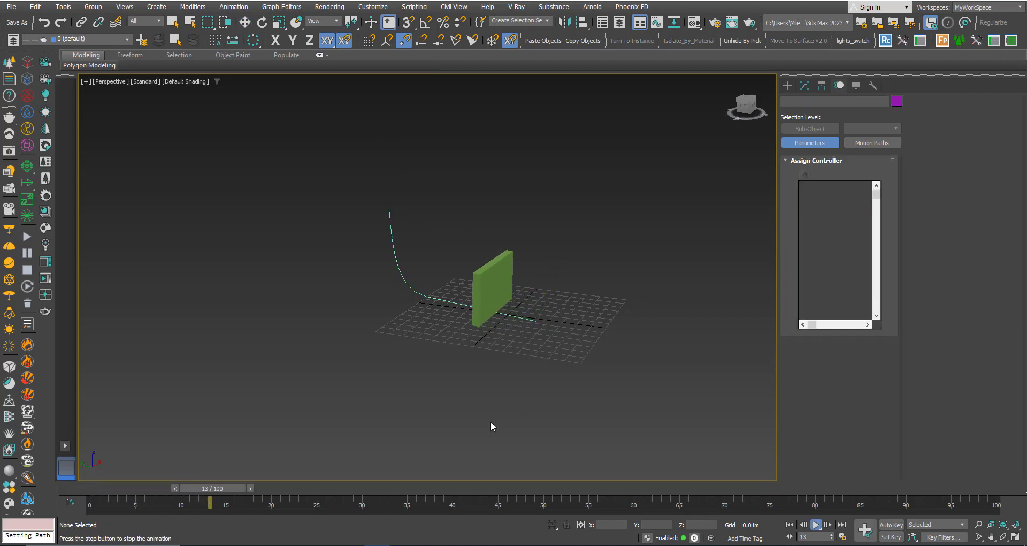
pyautogui.press('/')
pyautogui.moveTo(247, 498); pyautogui.dragTo(91, 486)
pyautogui.click(531, 292)
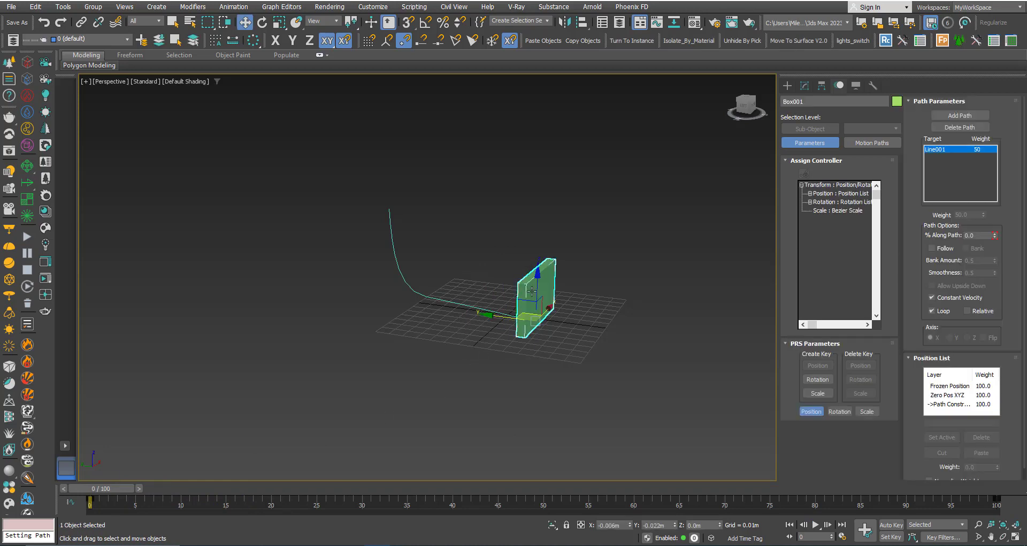
# Freeze Box001's rotation and move the time slider to frame 41.
pyautogui.rightClick(531, 292)
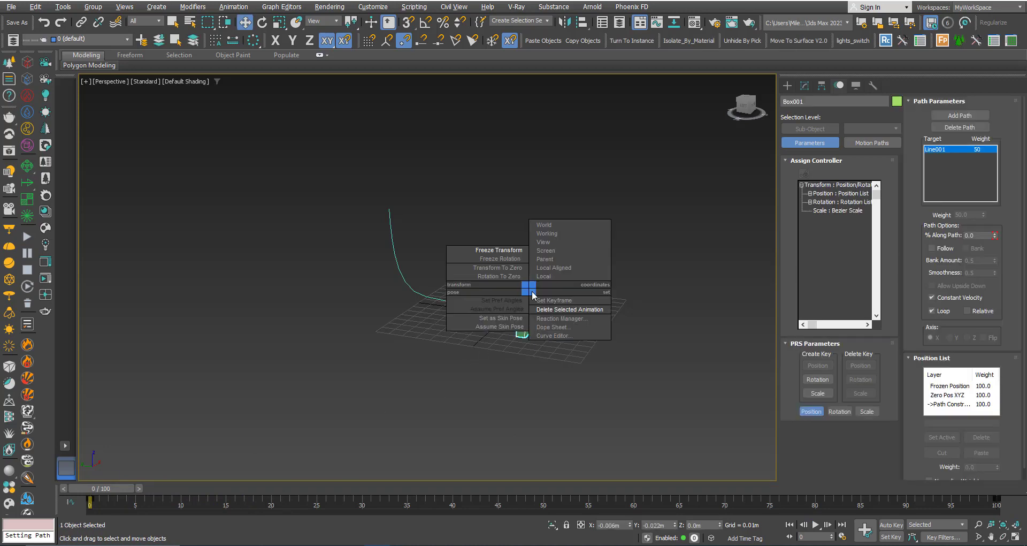
pyautogui.click(483, 259)
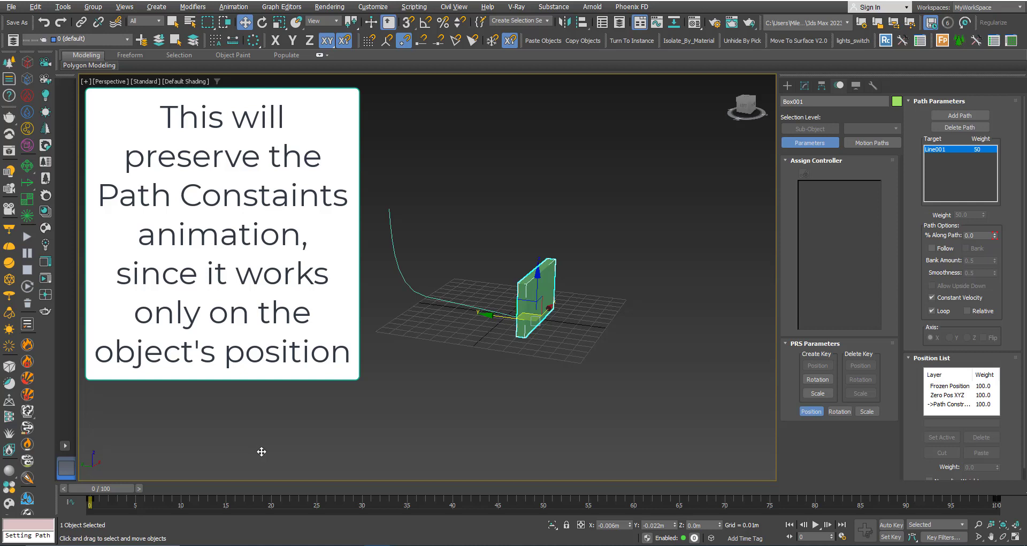
pyautogui.moveTo(120, 490); pyautogui.dragTo(480, 486)
# Rotate the box to about 25° on X and −49° on Z, then check the pose at frame 61.
pyautogui.press('w')
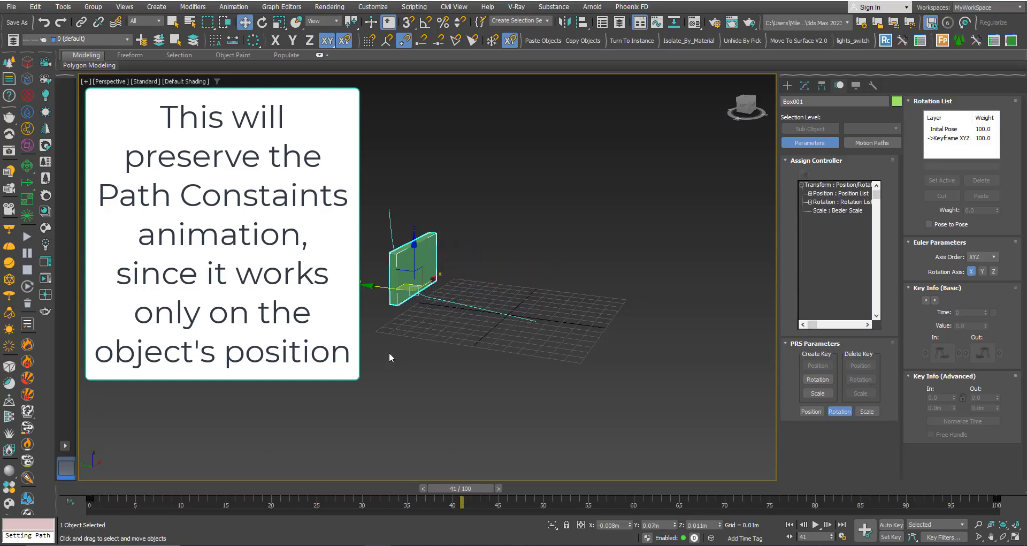
pyautogui.press('e')
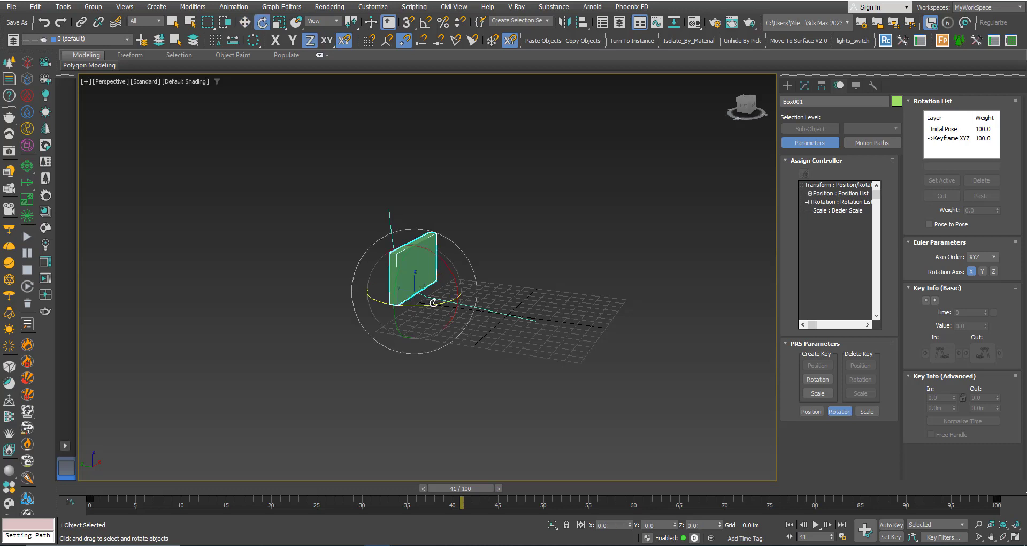
pyautogui.moveTo(434, 304); pyautogui.dragTo(357, 308)
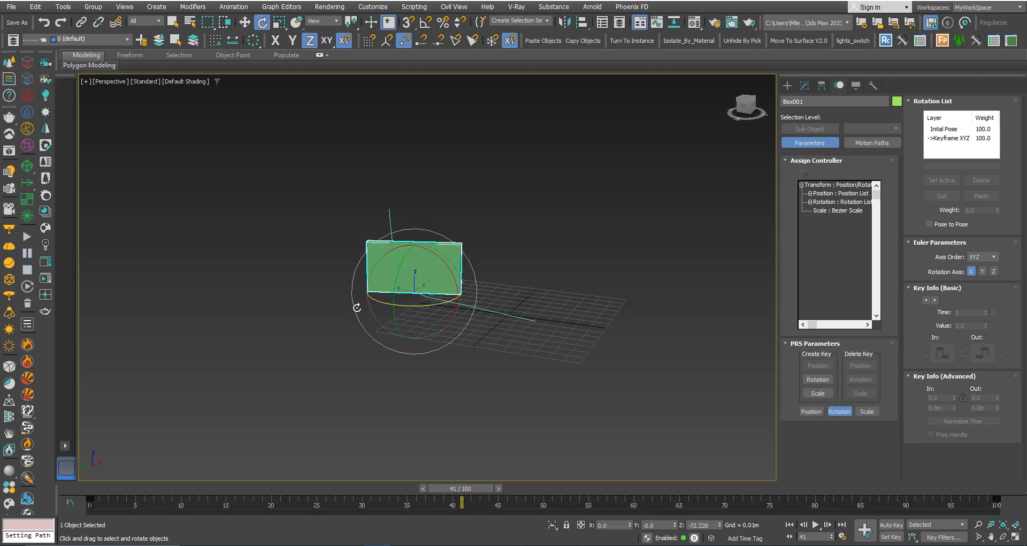
pyautogui.moveTo(420, 306); pyautogui.dragTo(444, 303)
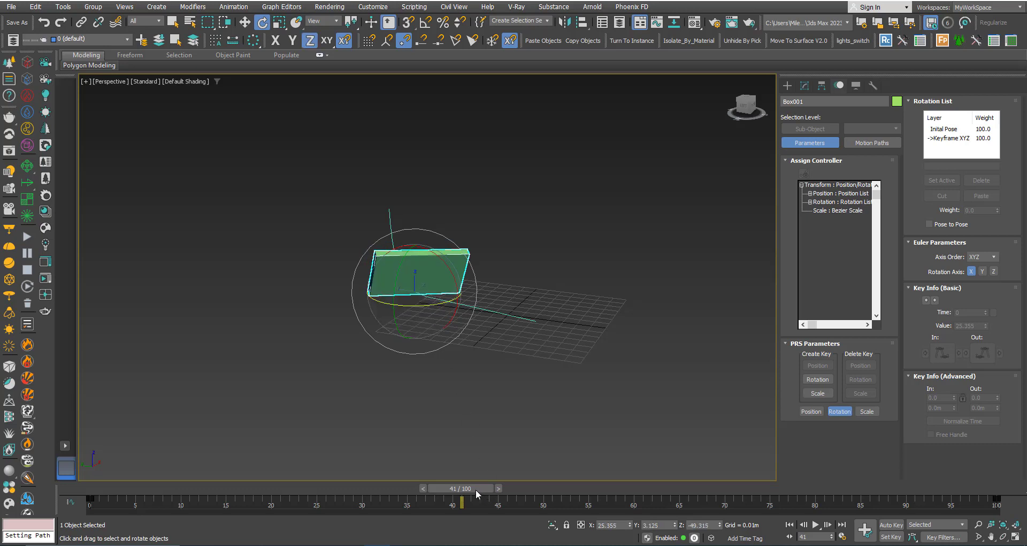
pyautogui.moveTo(477, 489); pyautogui.dragTo(640, 488)
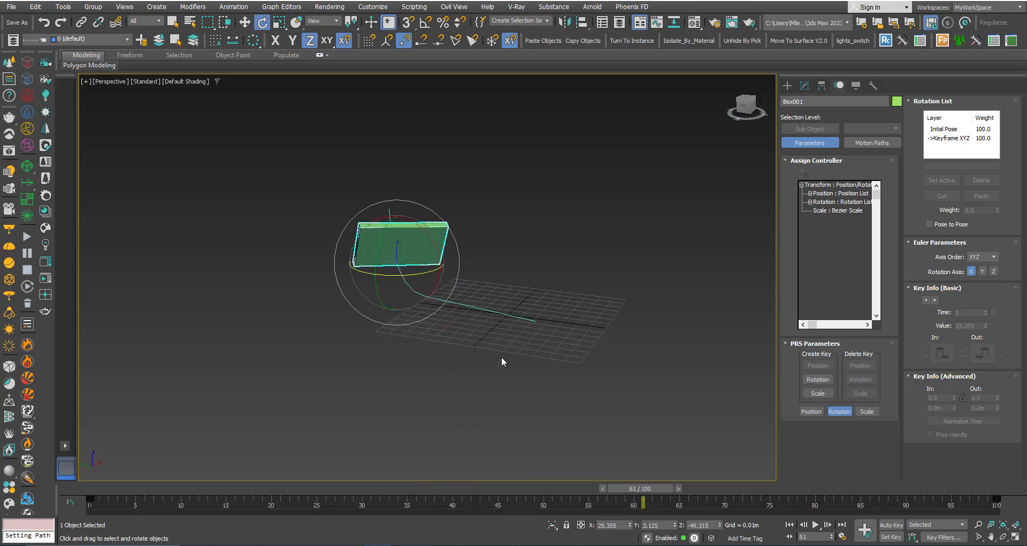
# Apply Rotation To Zero to Box001, scrub the timeline to check its path motion, and deselect it.
pyautogui.rightClick(413, 254)
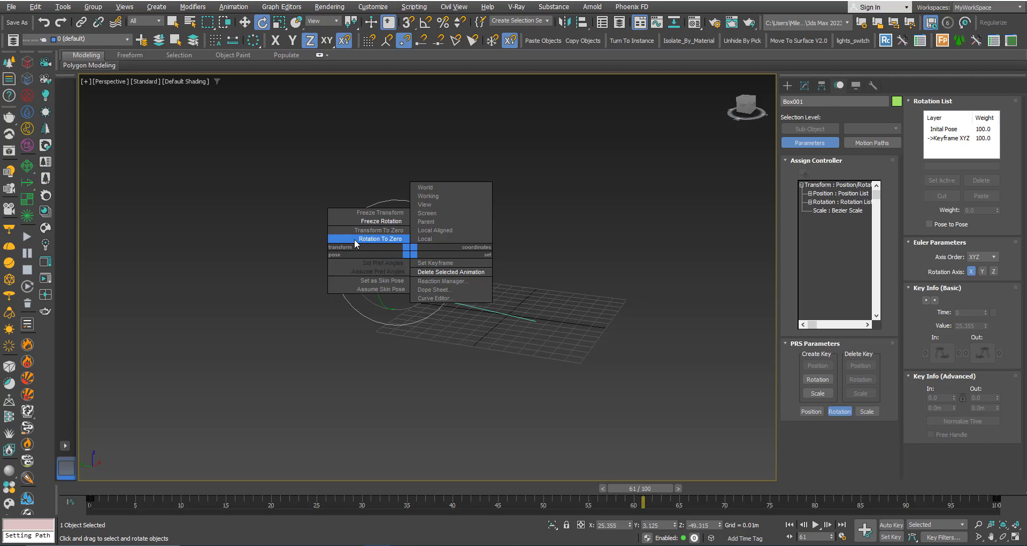
pyautogui.click(380, 239)
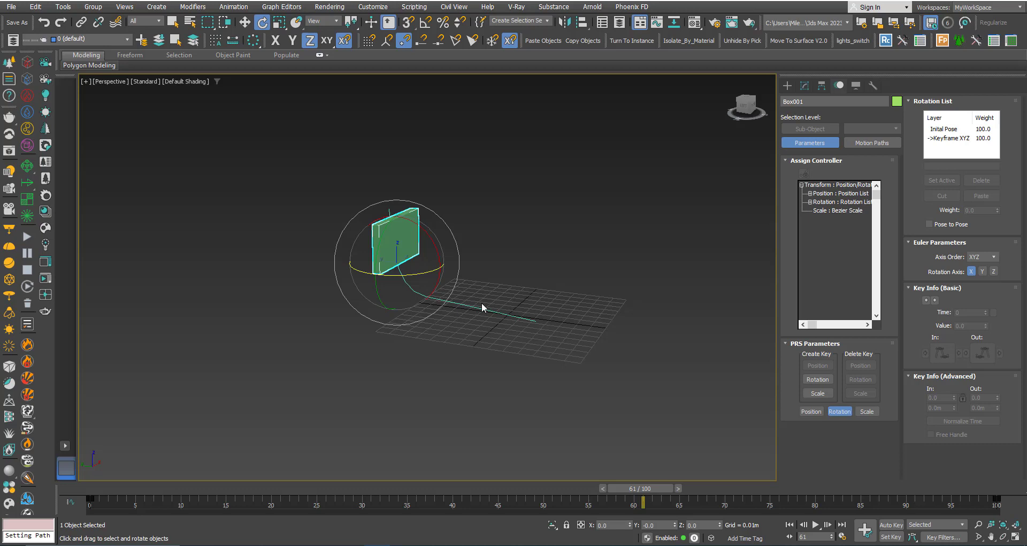
pyautogui.moveTo(623, 496); pyautogui.dragTo(88, 470)
pyautogui.press('e')
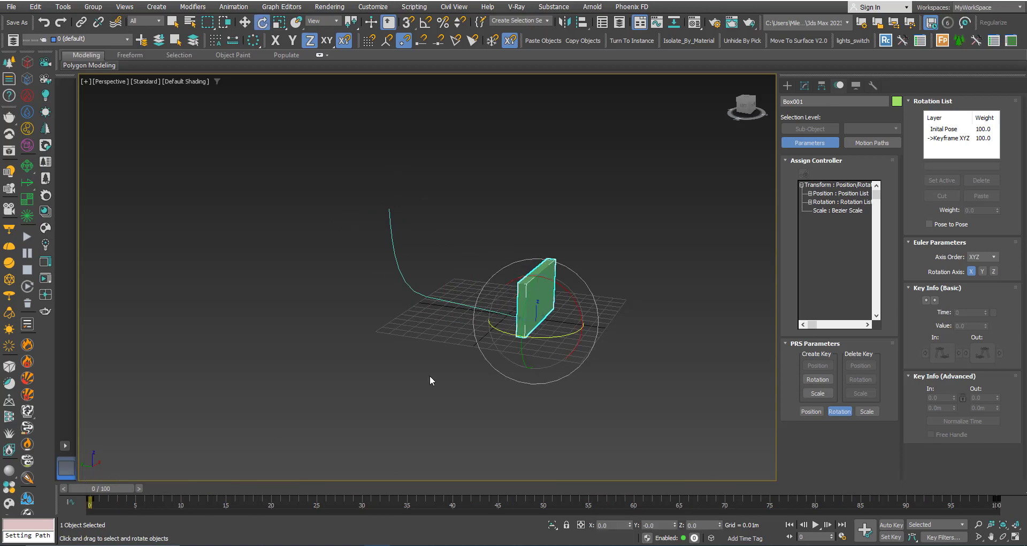
pyautogui.click(467, 358)
# Assign a Noise Position controller to Box001's Position track in the Motion panel.
pyautogui.click(531, 287)
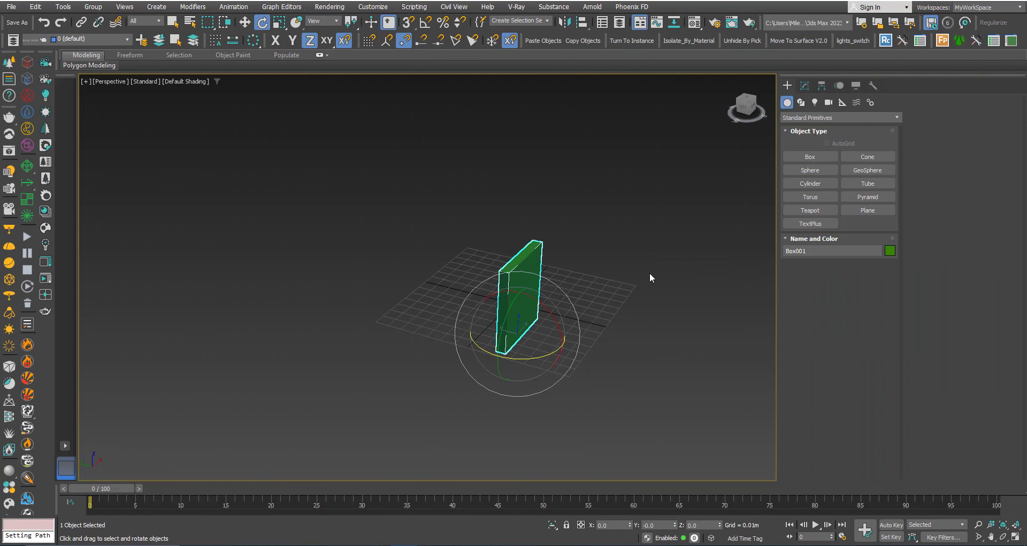
pyautogui.click(839, 85)
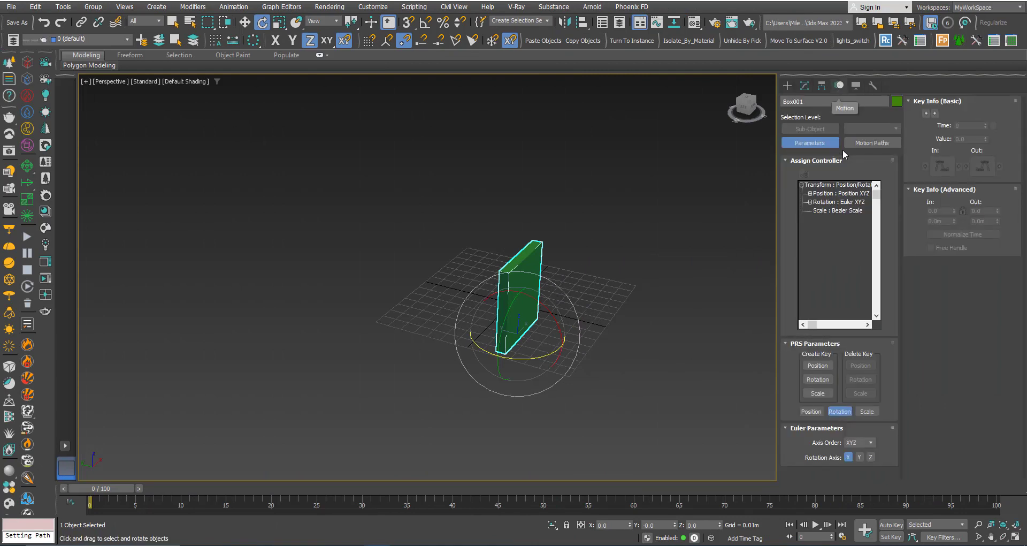
pyautogui.click(830, 194)
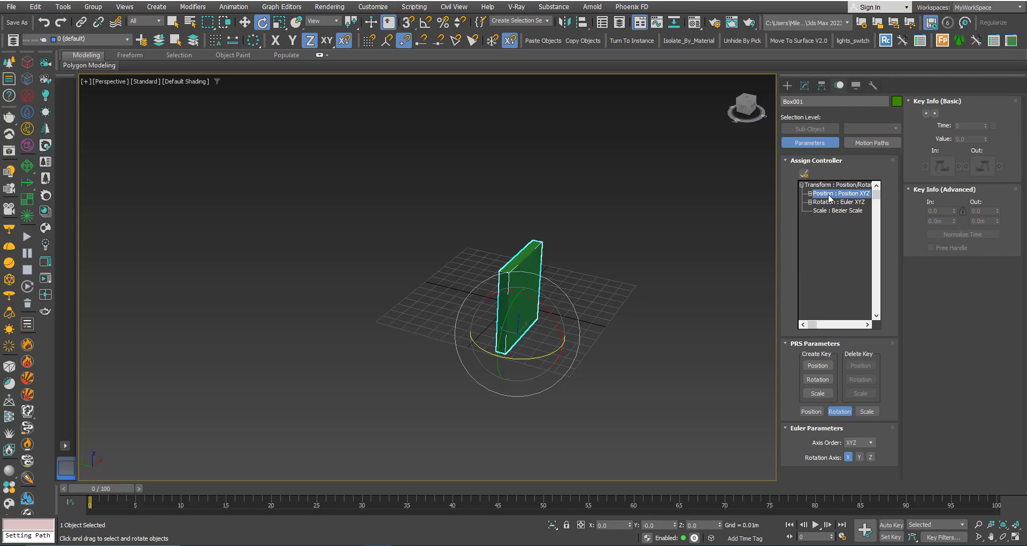
pyautogui.click(804, 173)
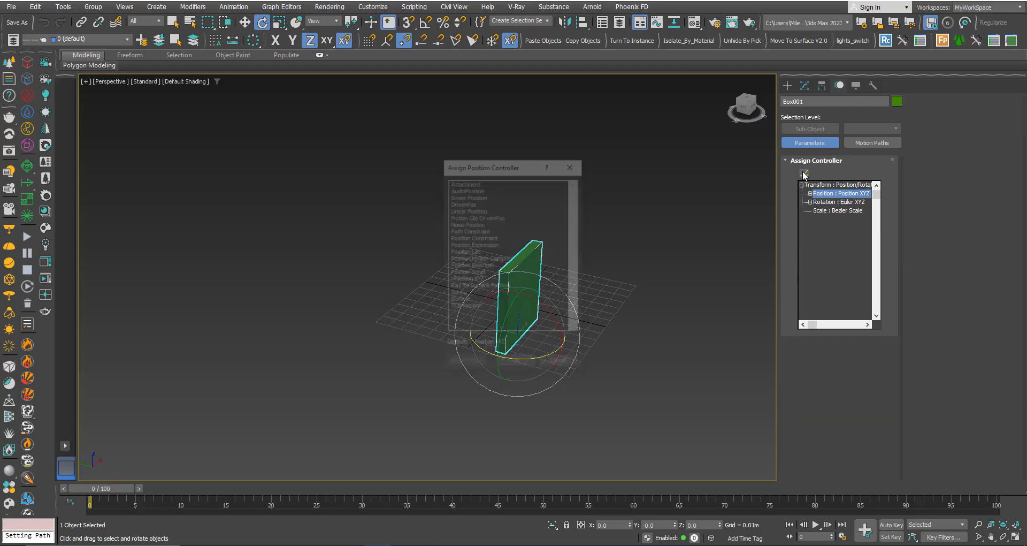
pyautogui.doubleClick(454, 227)
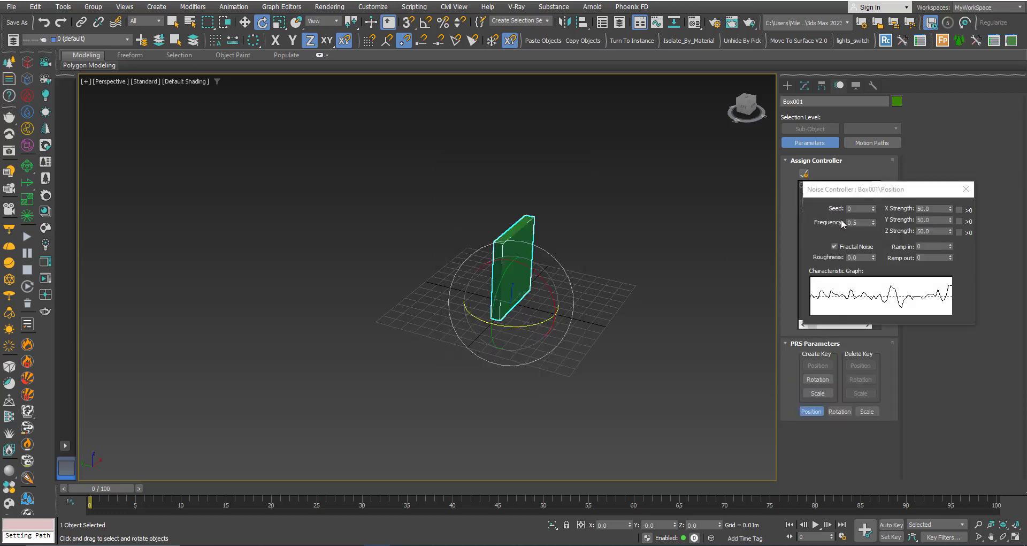
# Move the noise settings window aside, play the random motion, and rewind to frame 0.
pyautogui.moveTo(867, 189); pyautogui.dragTo(228, 121)
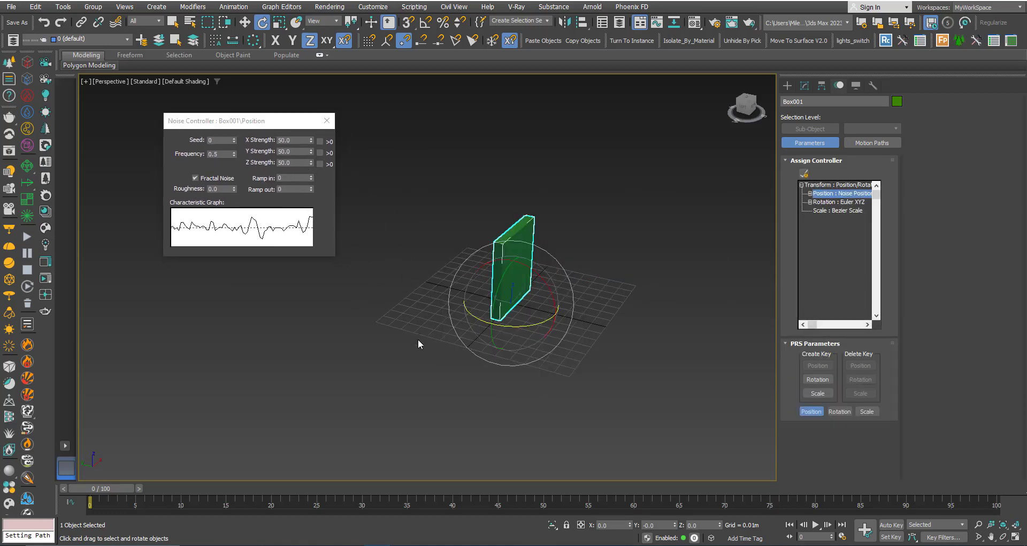
pyautogui.press('/')
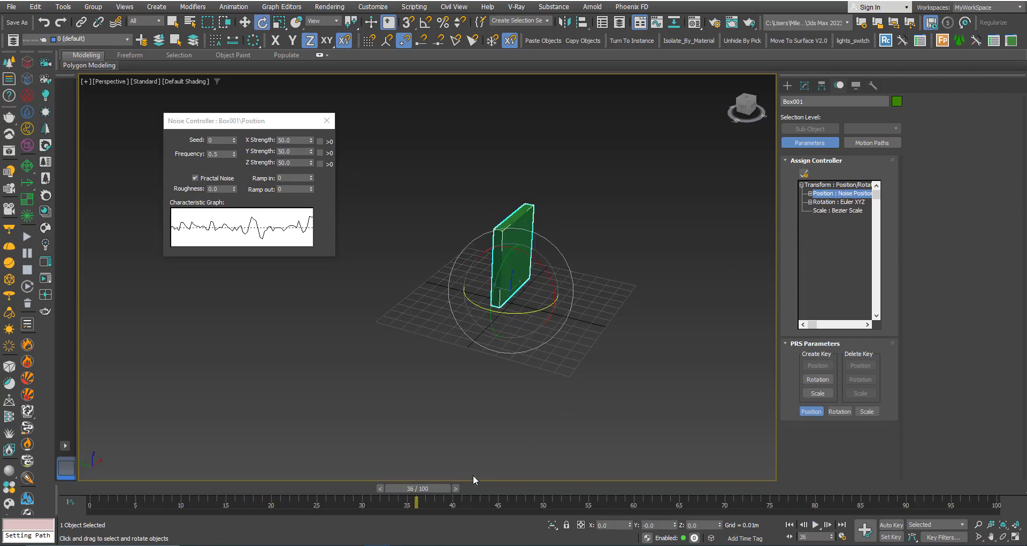
pyautogui.moveTo(420, 488); pyautogui.dragTo(78, 483)
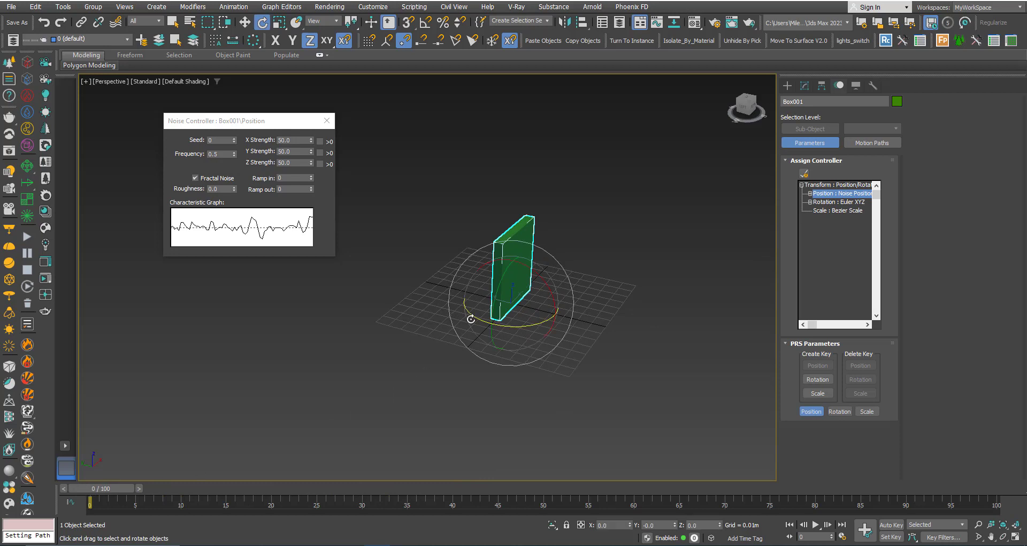
# Freeze Box001's whole transform, confirming the prompt, and deselect it.
pyautogui.rightClick(504, 279)
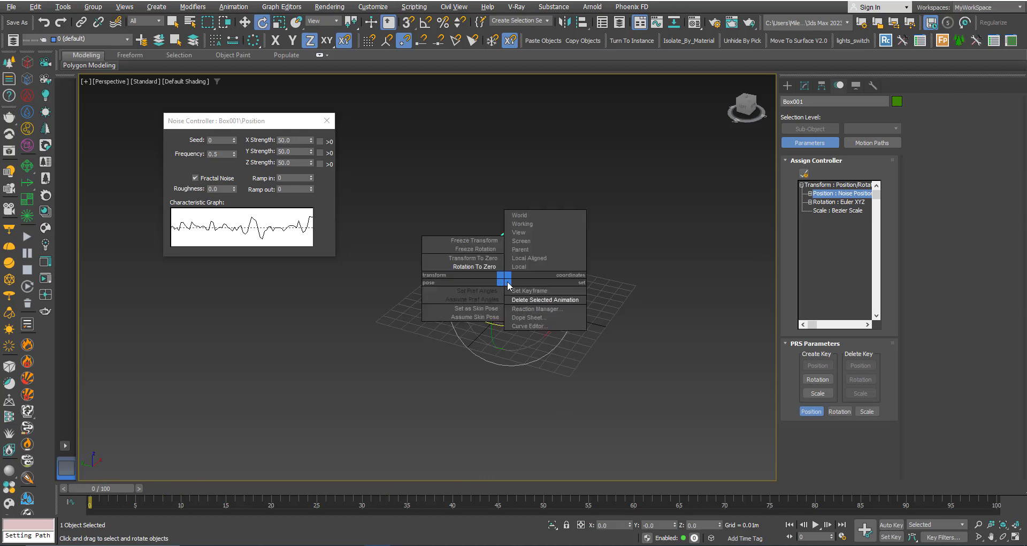
pyautogui.click(456, 241)
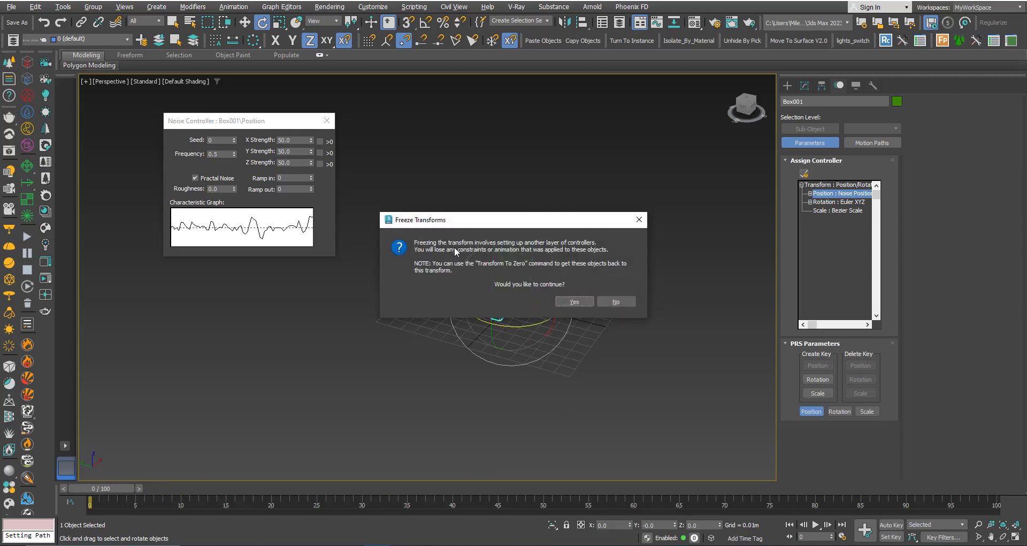
pyautogui.click(572, 301)
pyautogui.click(596, 355)
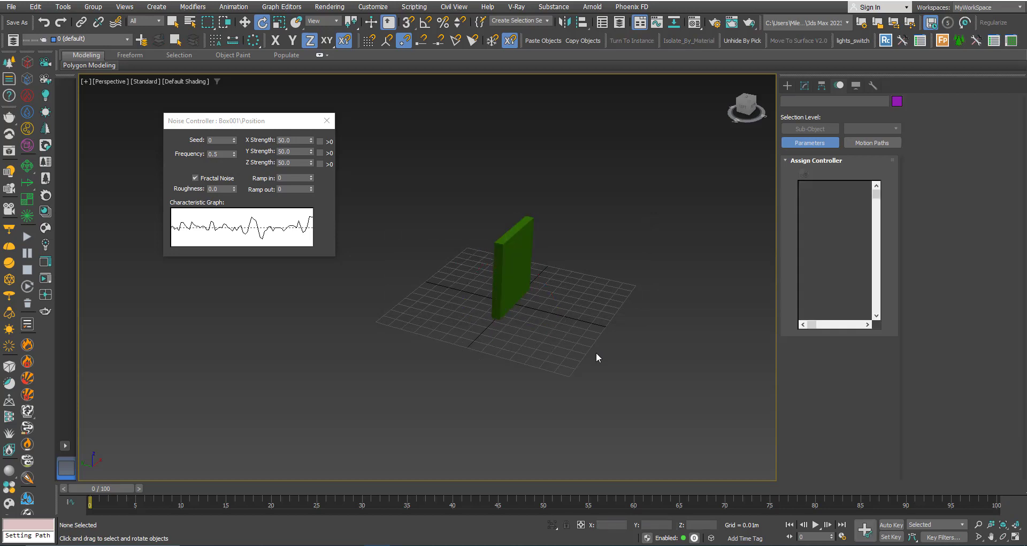
# Play to confirm the box no longer moves, rewind to frame 0, and reselect it.
pyautogui.press('/')
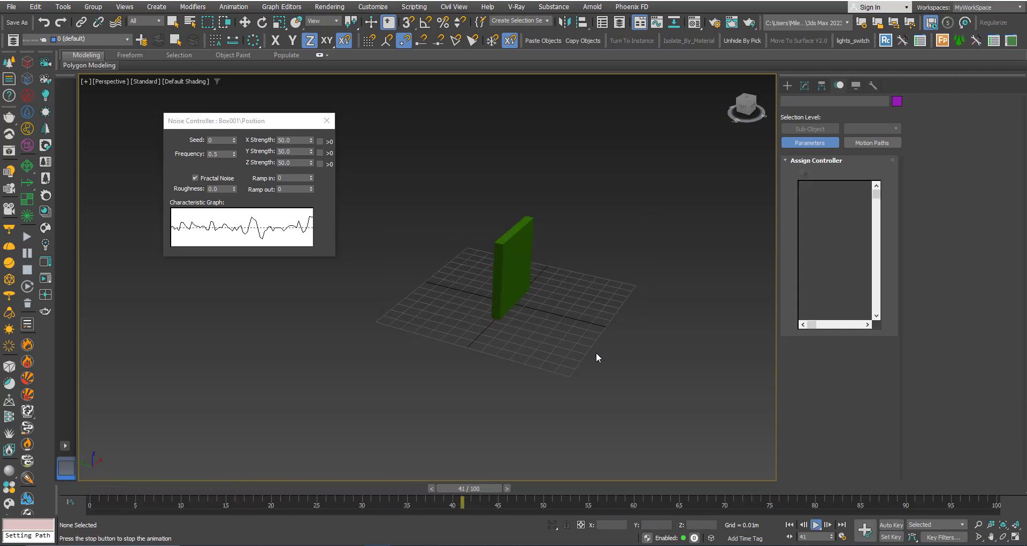
pyautogui.press('/')
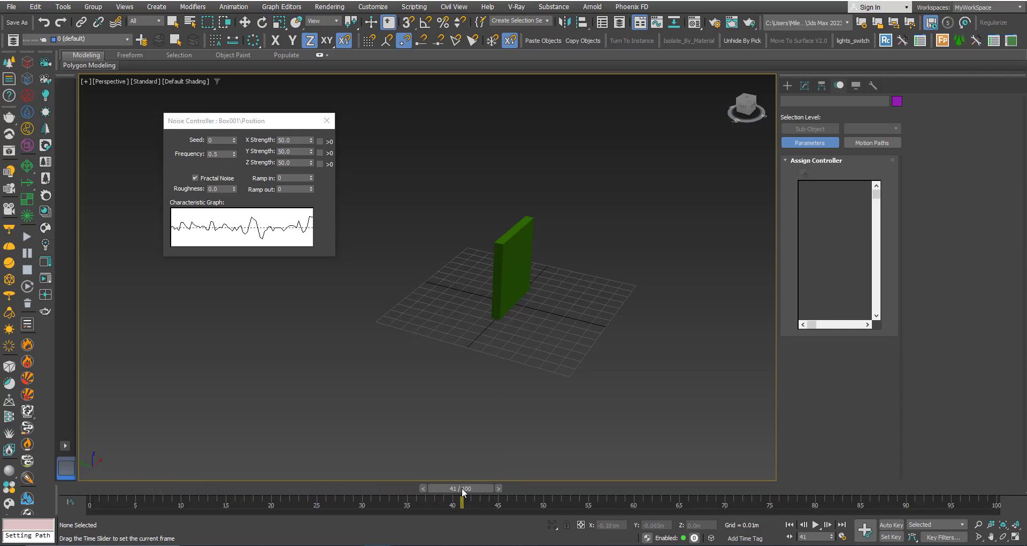
pyautogui.moveTo(464, 488); pyautogui.dragTo(97, 489)
pyautogui.click(502, 290)
pyautogui.click(504, 287)
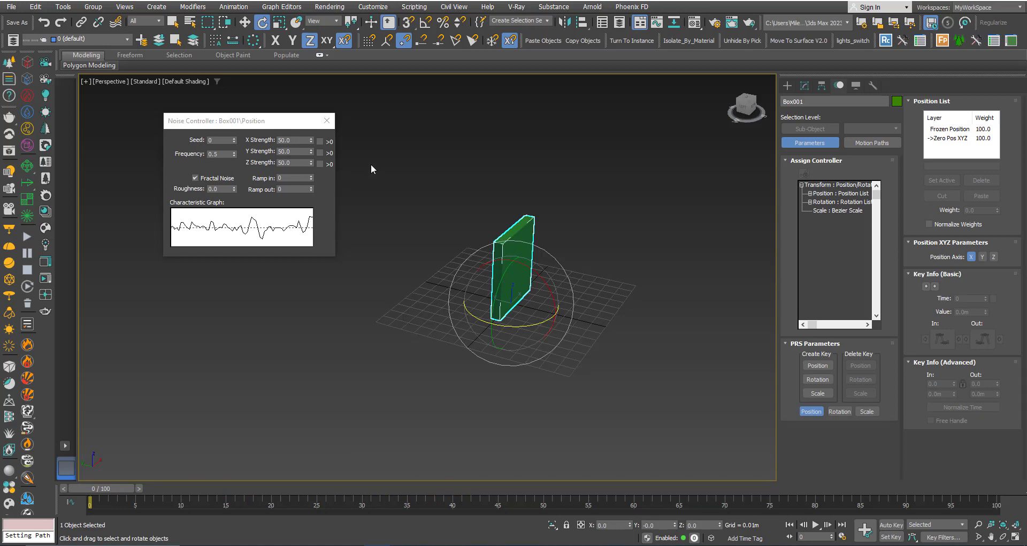
# Close the noise window and assign Noise Position to Box001's Position track again.
pyautogui.click(327, 120)
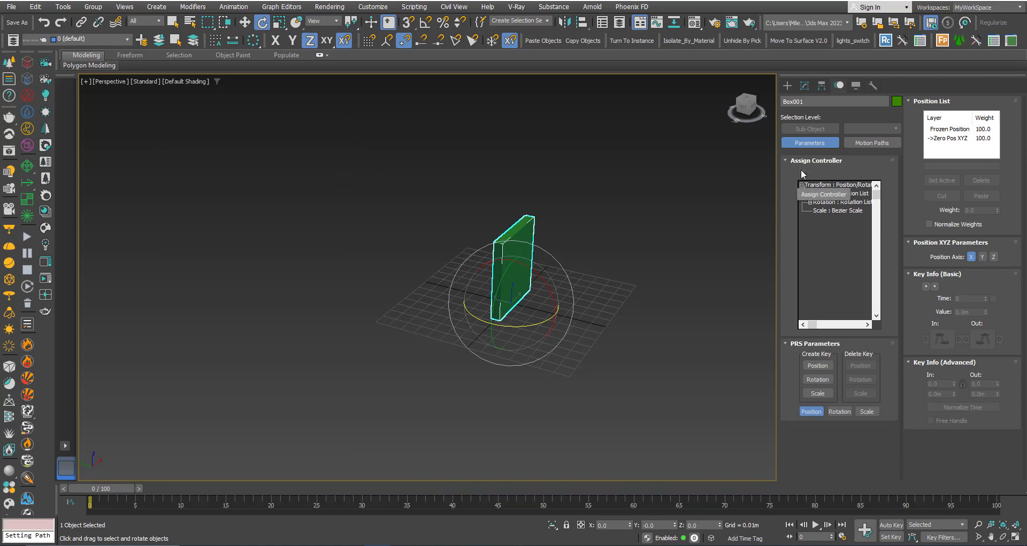
pyautogui.click(830, 193)
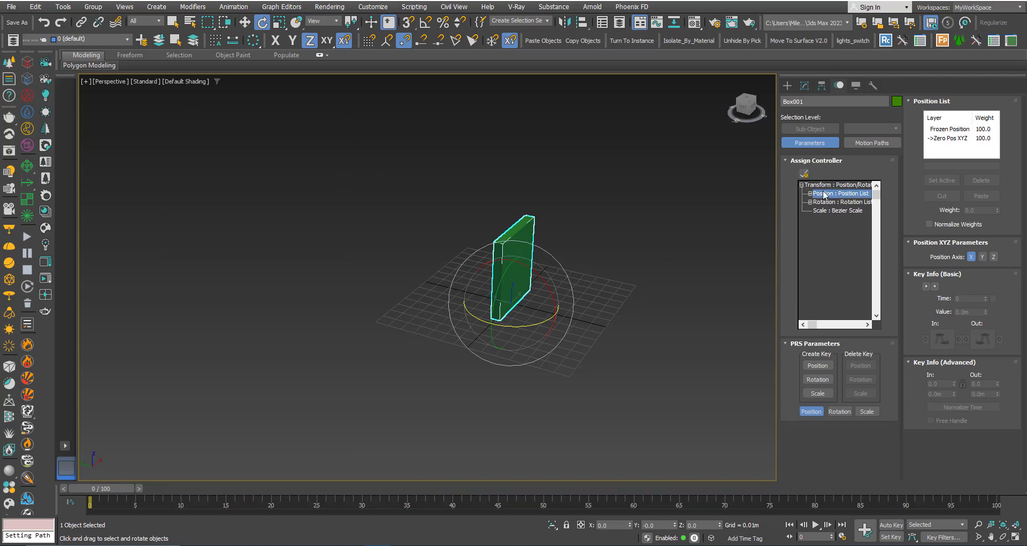
pyautogui.click(804, 173)
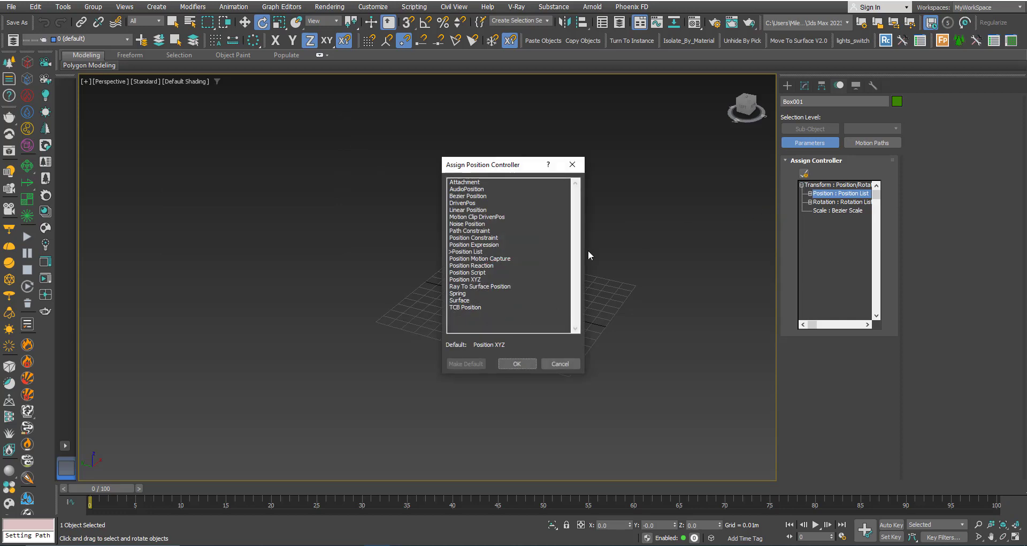
pyautogui.doubleClick(457, 224)
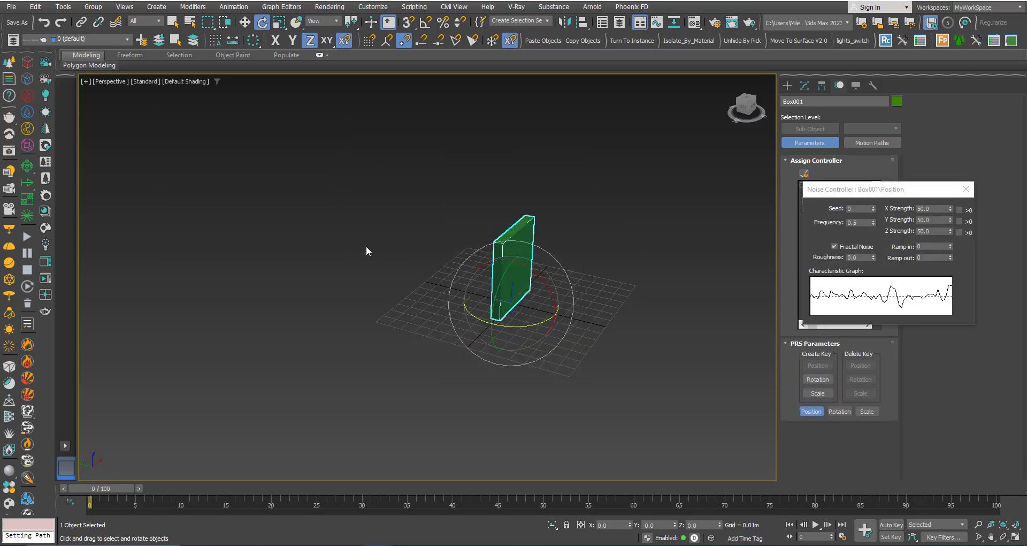
# Play to watch the box jitter, rewind to frame 0, and reselect the box.
pyautogui.press('/')
pyautogui.moveTo(272, 501); pyautogui.dragTo(88, 479)
pyautogui.click(374, 372)
pyautogui.click(511, 282)
# Freeze Box001's rotation, tilt it, and play and scrub to check the tilted pose.
pyautogui.rightClick(522, 256)
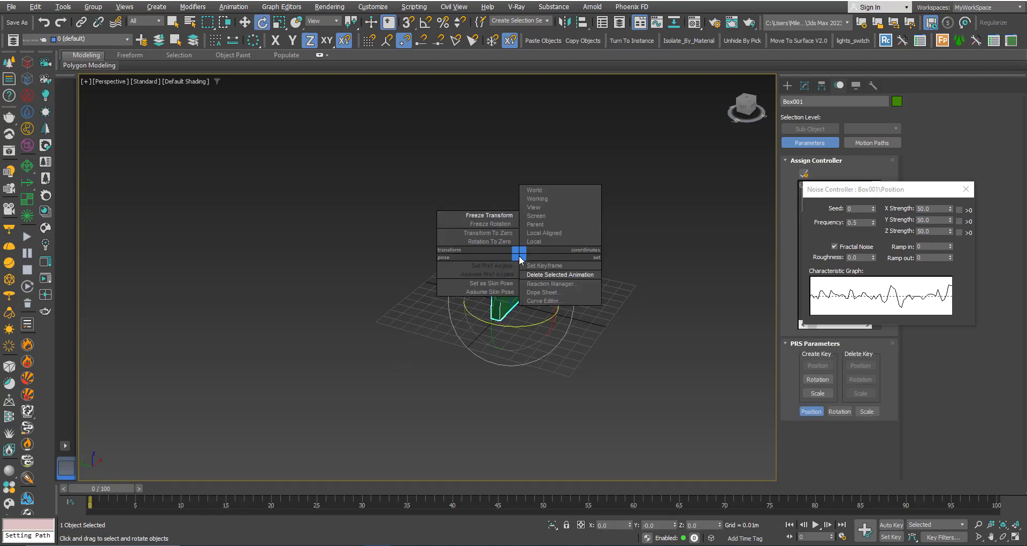
pyautogui.click(470, 225)
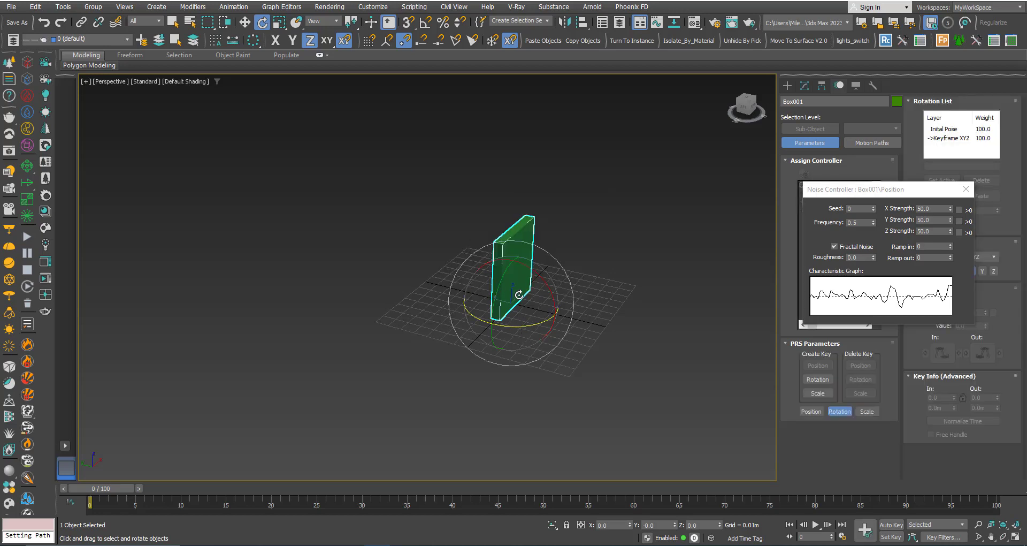
pyautogui.moveTo(519, 295); pyautogui.dragTo(482, 314)
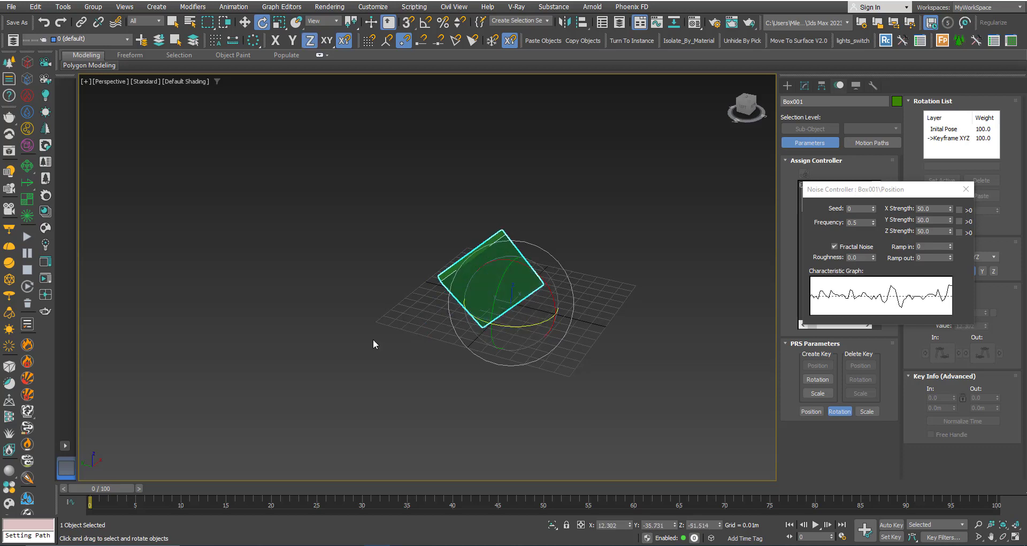
pyautogui.press('/')
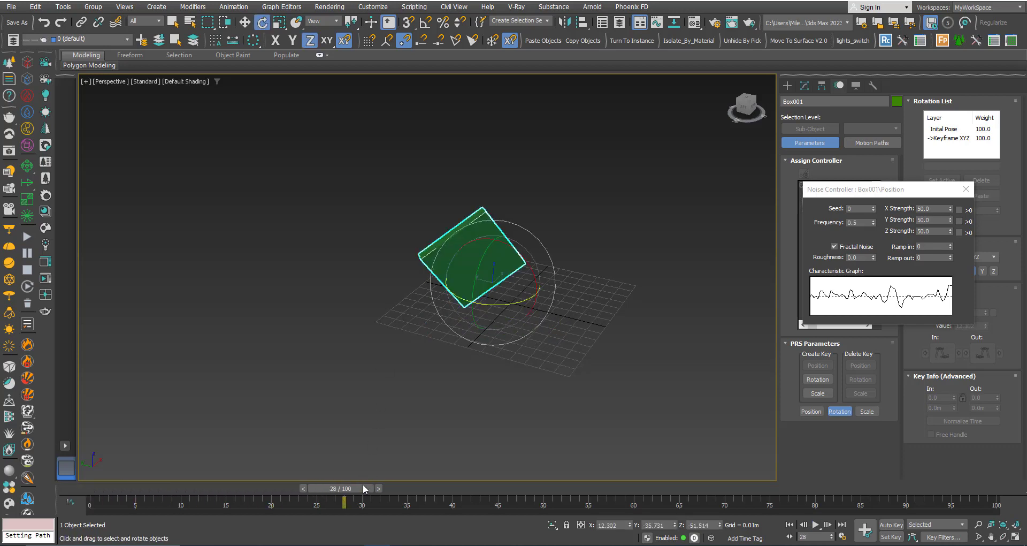
pyautogui.moveTo(363, 488); pyautogui.dragTo(480, 482)
pyautogui.press('e')
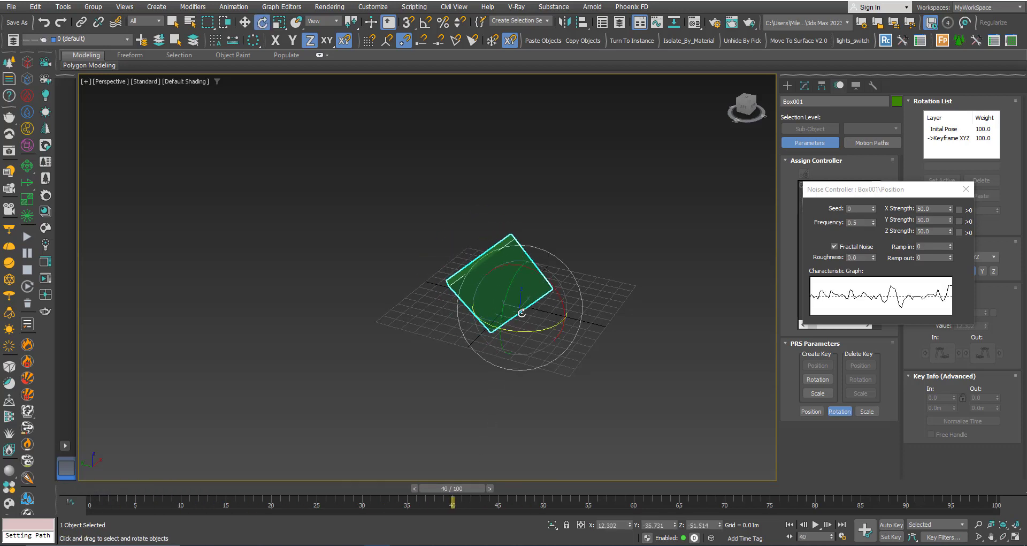
# Apply Rotation To Zero so the box stands upright, play from frame 40, and move the noise window aside.
pyautogui.rightClick(519, 292)
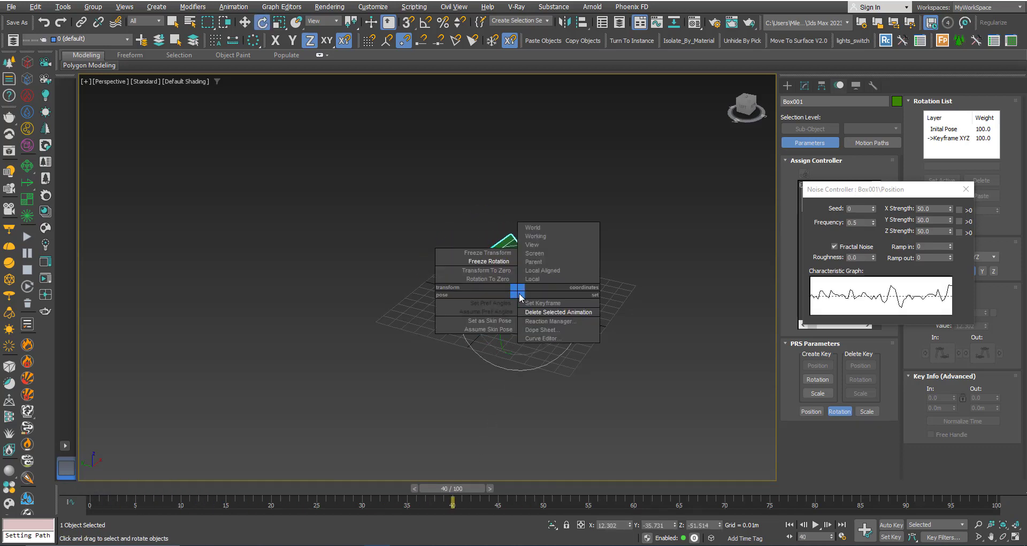
pyautogui.click(491, 279)
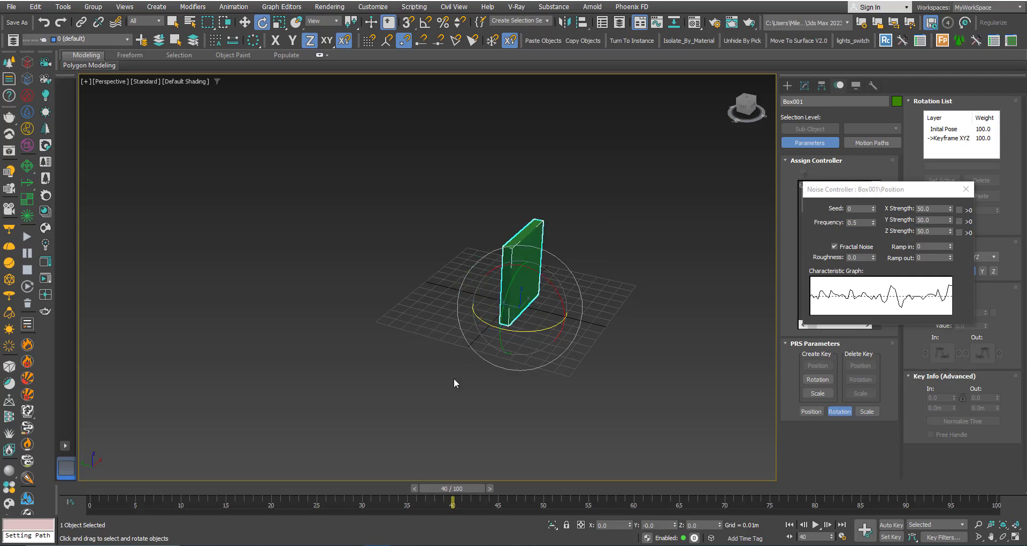
pyautogui.press('/')
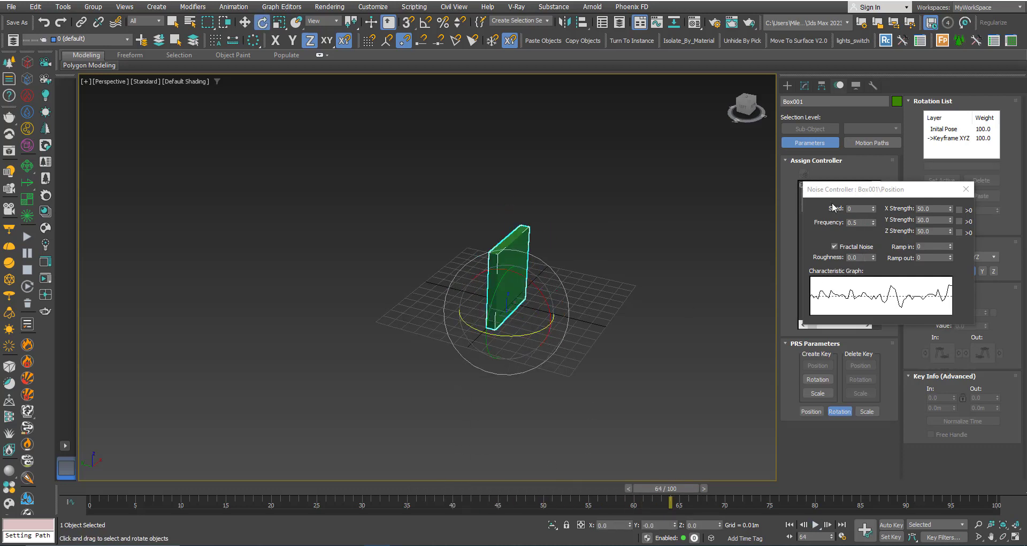
pyautogui.moveTo(835, 193); pyautogui.dragTo(193, 79)
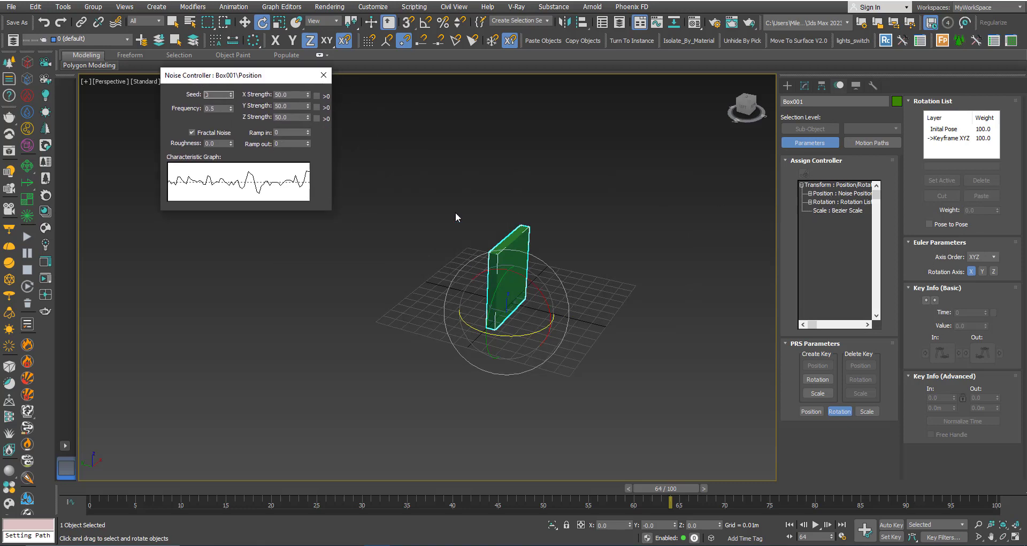
# Assign Noise Rotation, strength 45.0 per axis, to Box001's Rotation track.
pyautogui.click(323, 74)
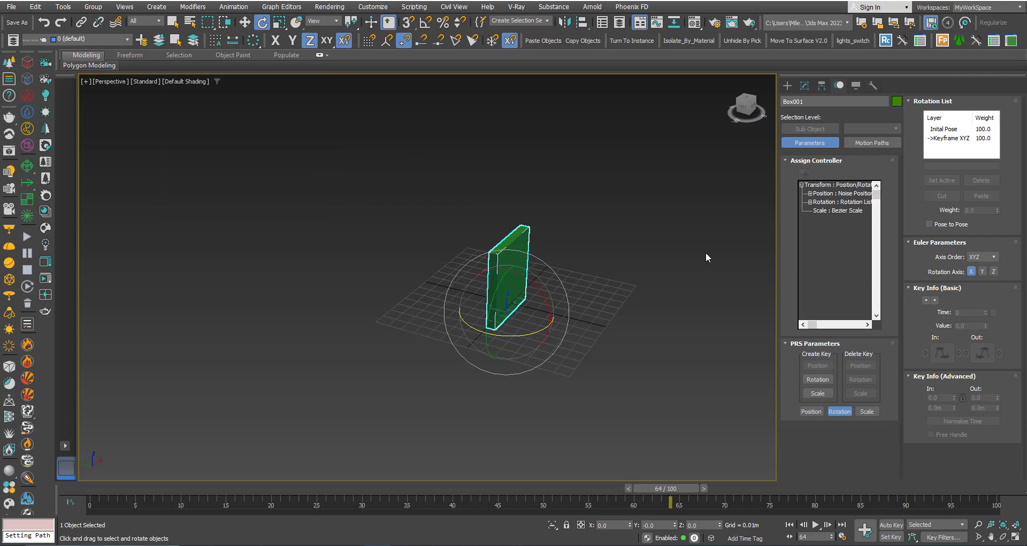
pyautogui.click(833, 202)
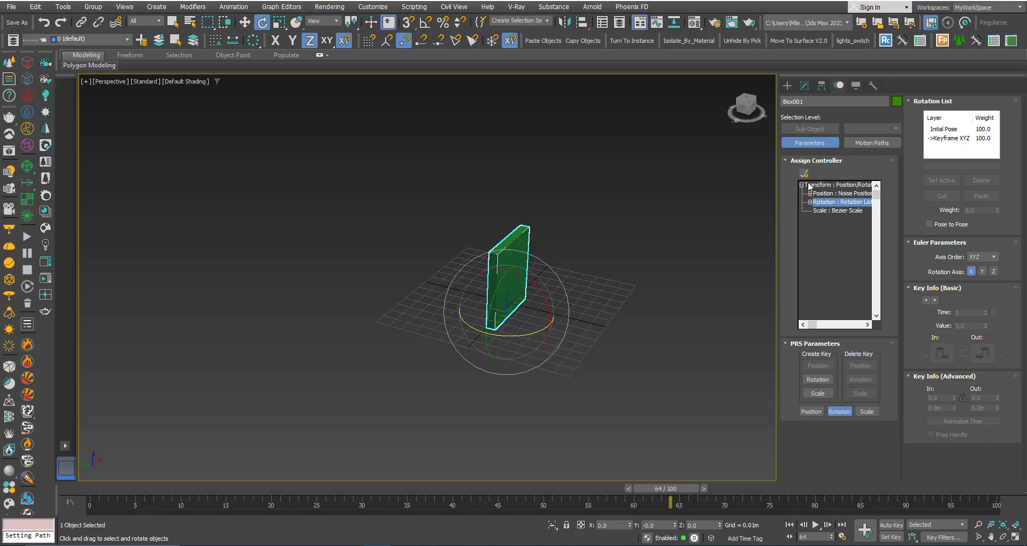
pyautogui.click(804, 172)
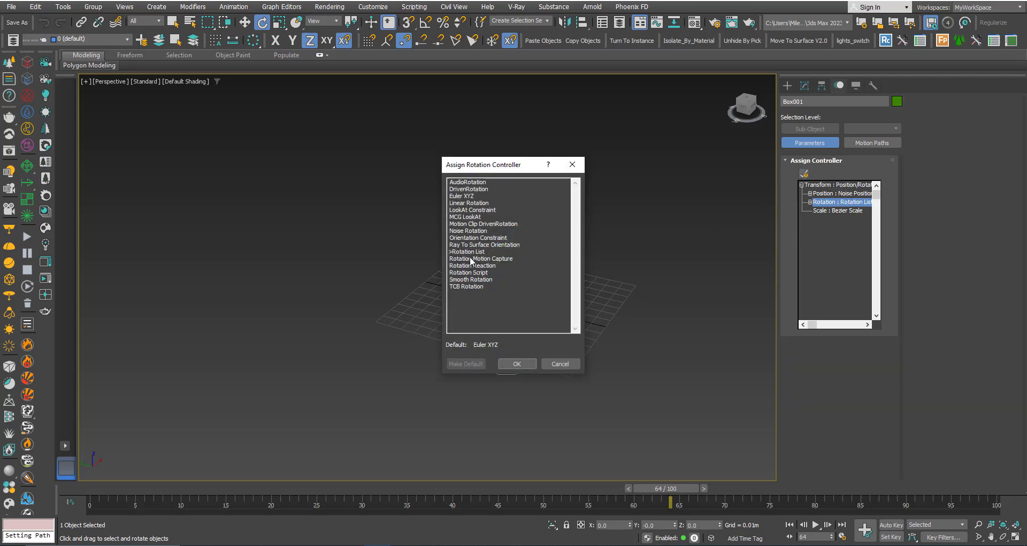
pyautogui.doubleClick(460, 230)
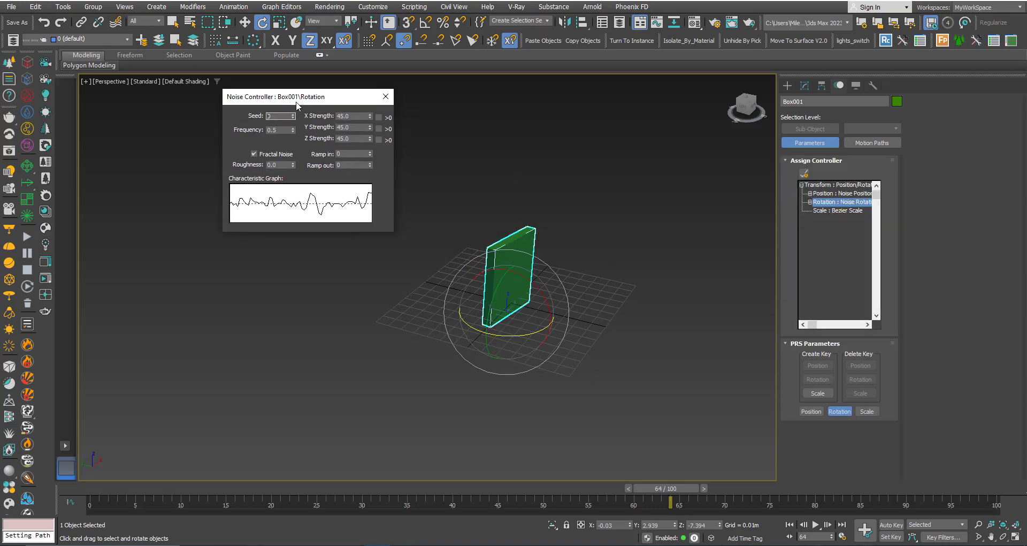
# Switch Box001's Position track back to Position XYZ and deselect the box.
pyautogui.click(823, 194)
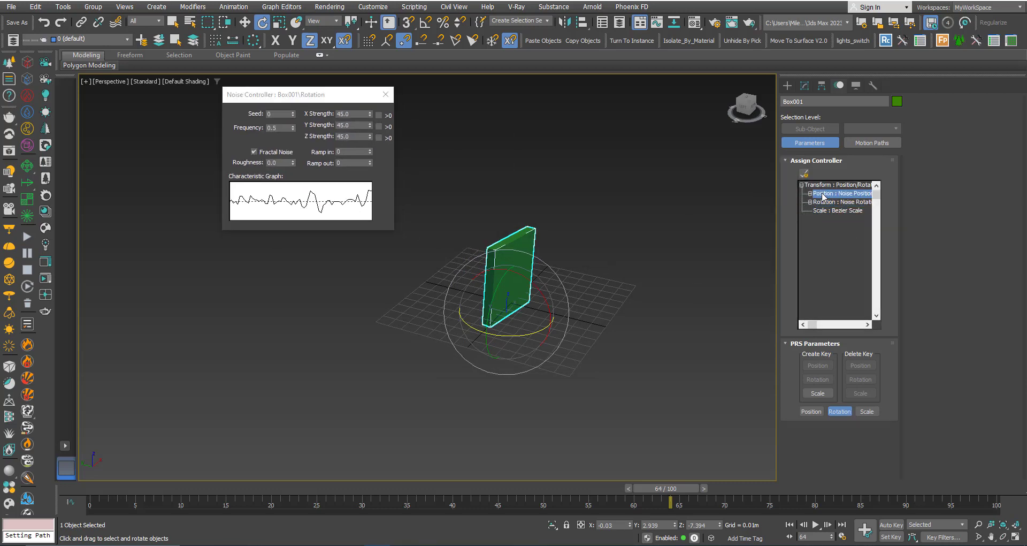
pyautogui.click(804, 174)
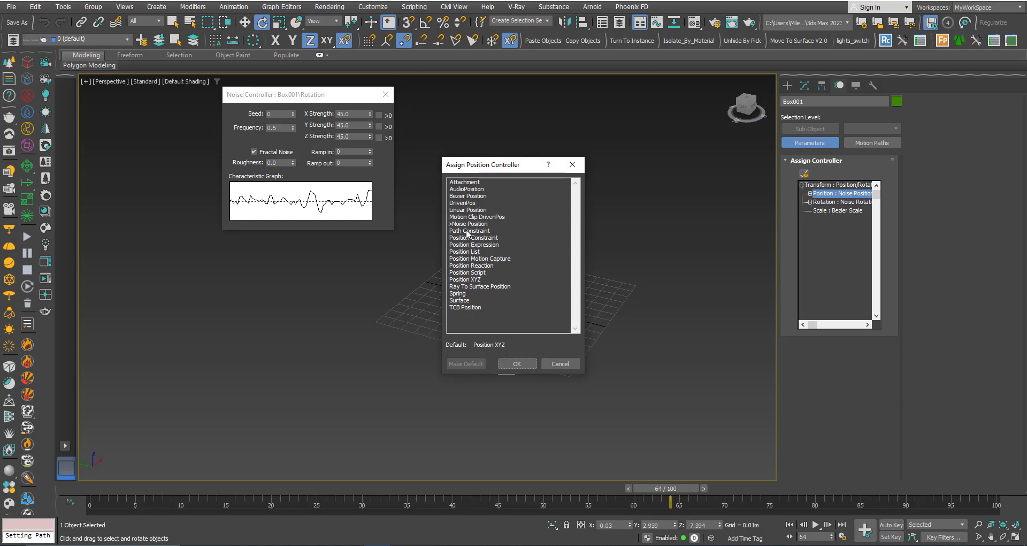
pyautogui.doubleClick(468, 279)
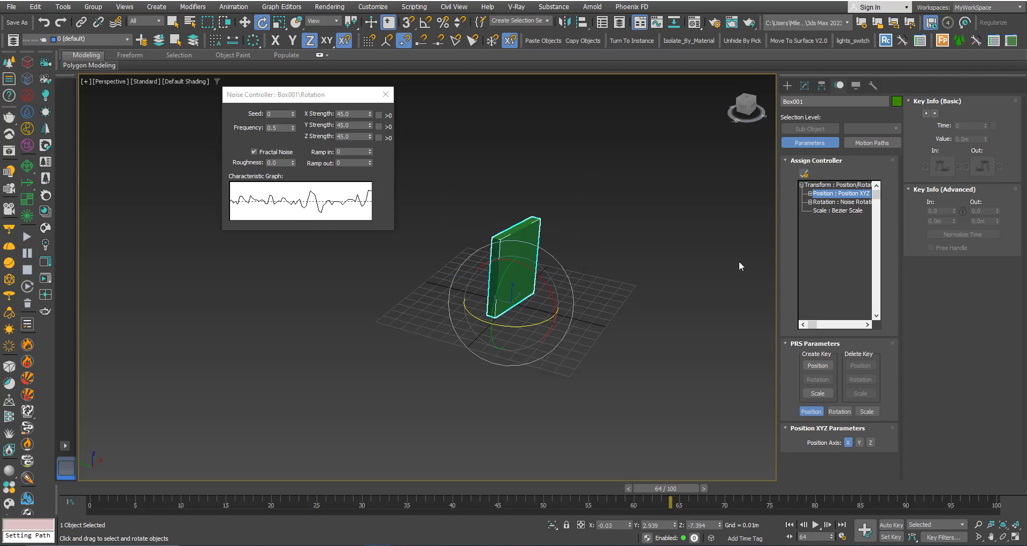
pyautogui.click(642, 260)
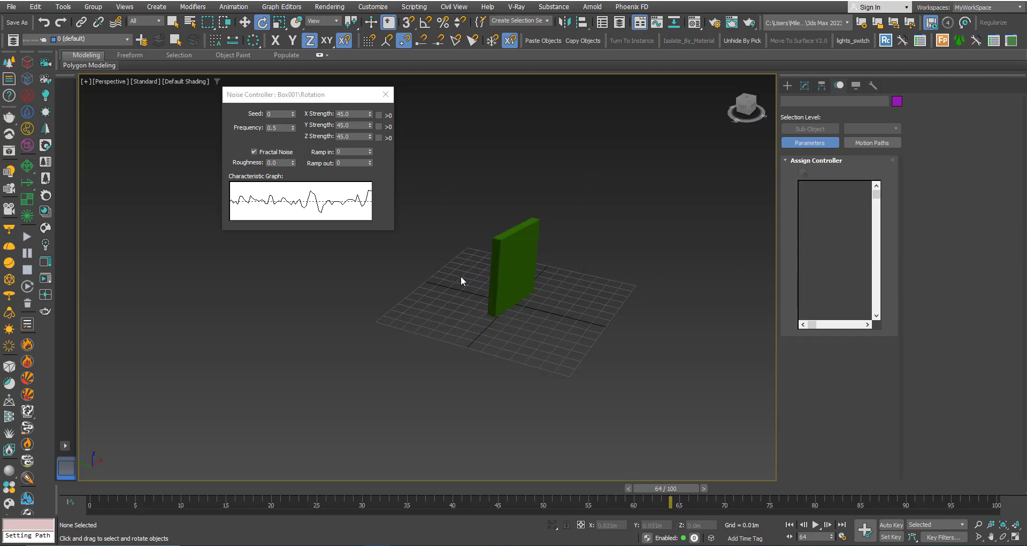
# Play the animation briefly and rewind to frame 0.
pyautogui.press('/')
pyautogui.press('/')
pyautogui.press('e')
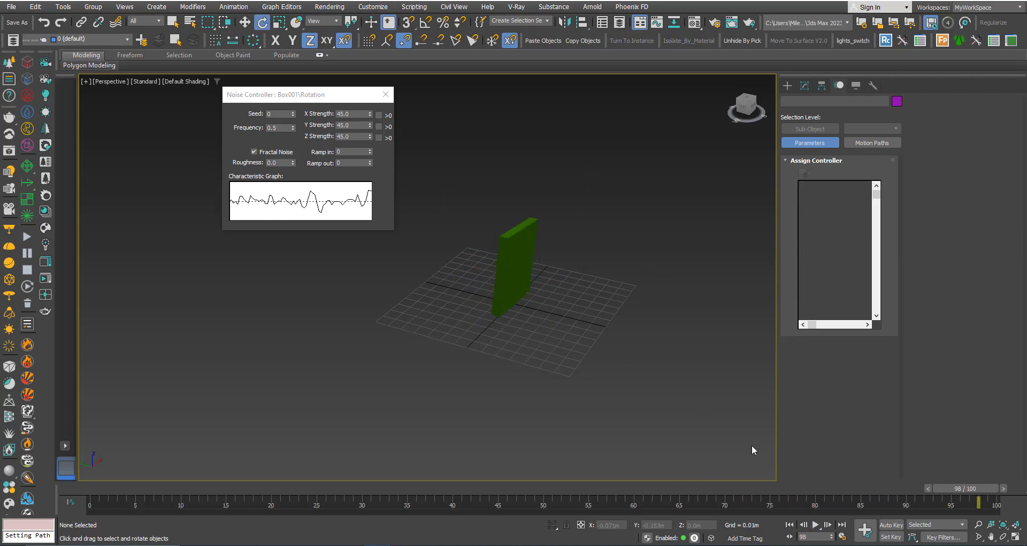
pyautogui.moveTo(944, 495); pyautogui.dragTo(77, 487)
pyautogui.press('e')
# Apply Transform To Zero to Box001 and deselect it.
pyautogui.click(508, 265)
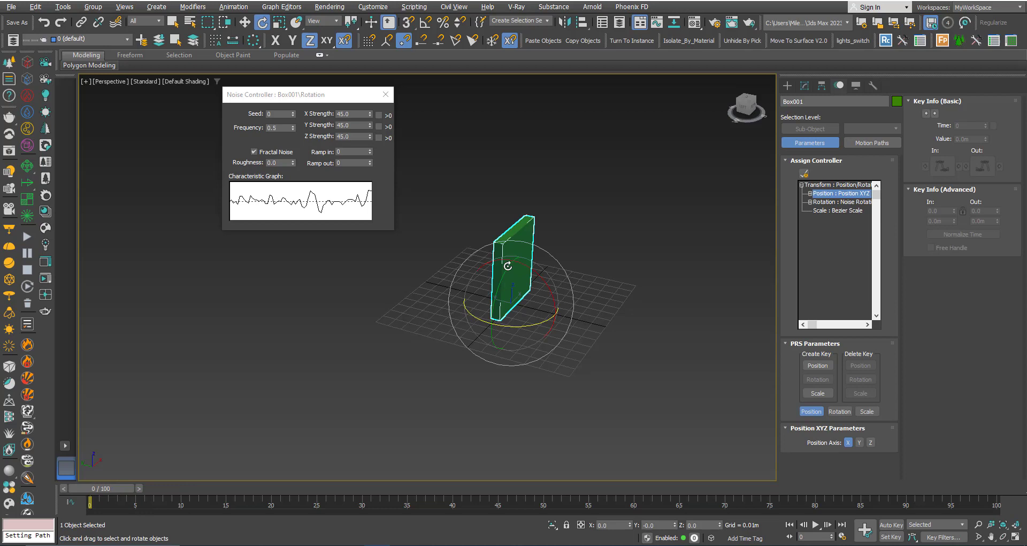
pyautogui.rightClick(507, 265)
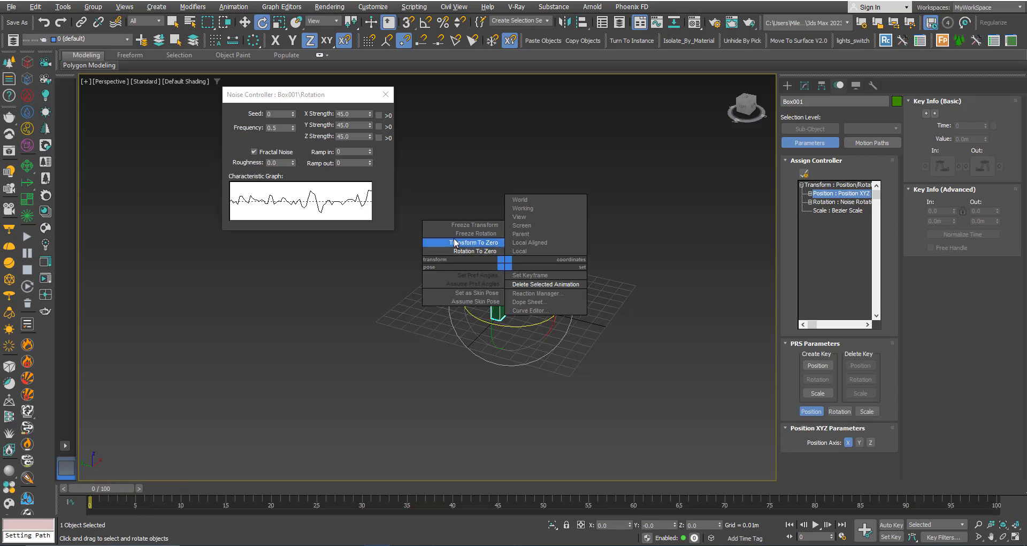
pyautogui.click(454, 243)
pyautogui.click(483, 274)
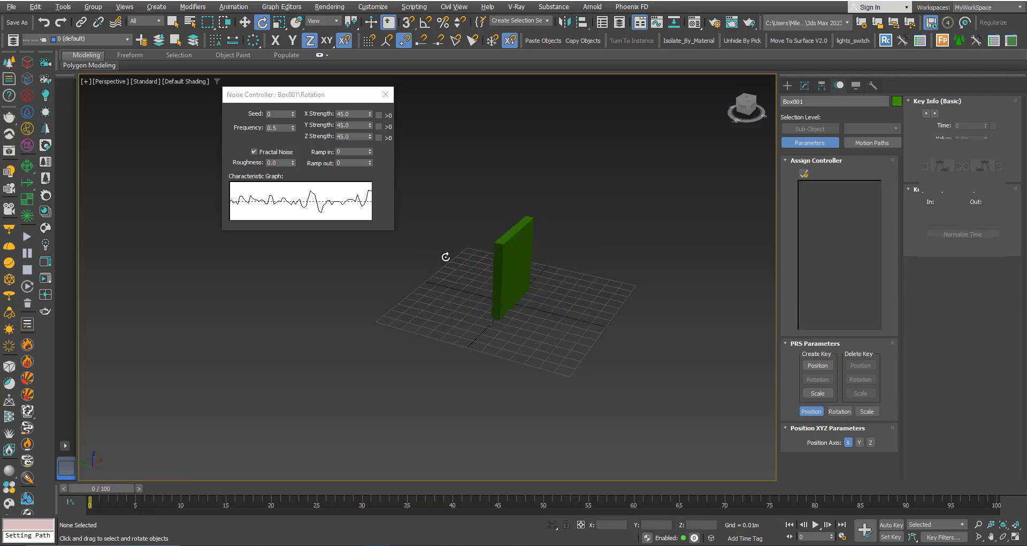
# Play the animation to check that Box001 stays upright, stopping around frame 48.
pyautogui.click(497, 270)
pyautogui.click(441, 266)
pyautogui.press('/')
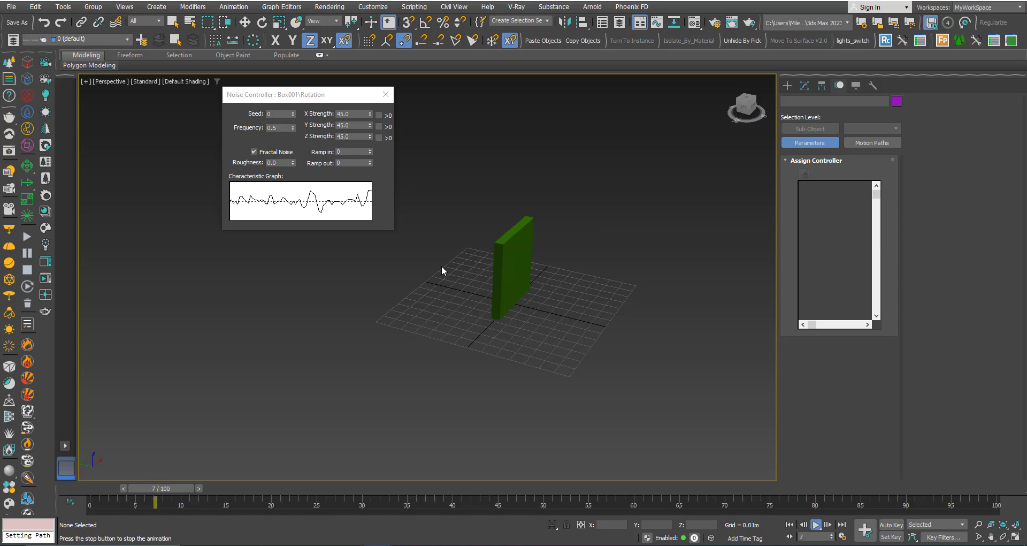
pyautogui.press('/')
pyautogui.press('e')
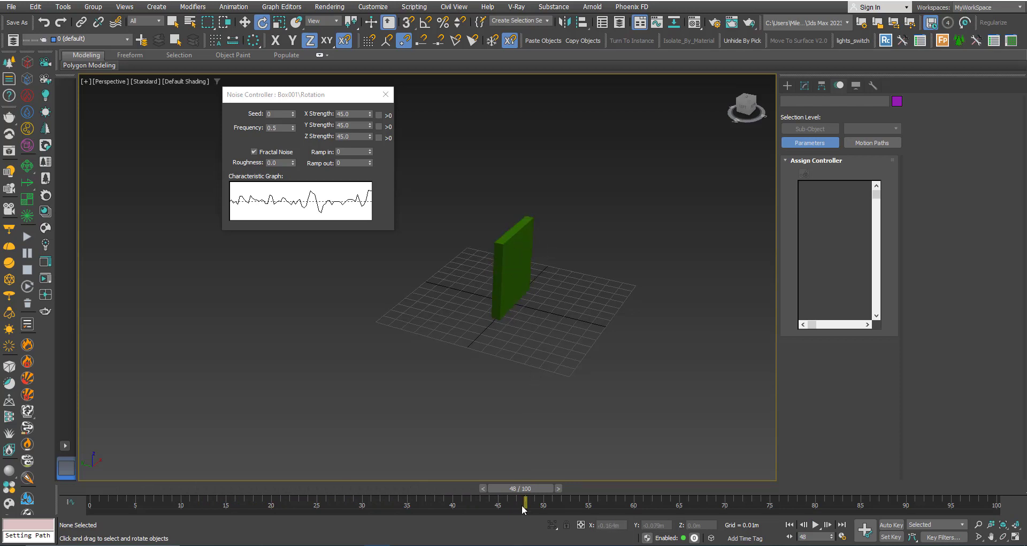
# Play briefly, stop, and rewind to frame 0 with Box001 upright on the grid.
pyautogui.press('/')
pyautogui.press('e')
pyautogui.click(603, 491)
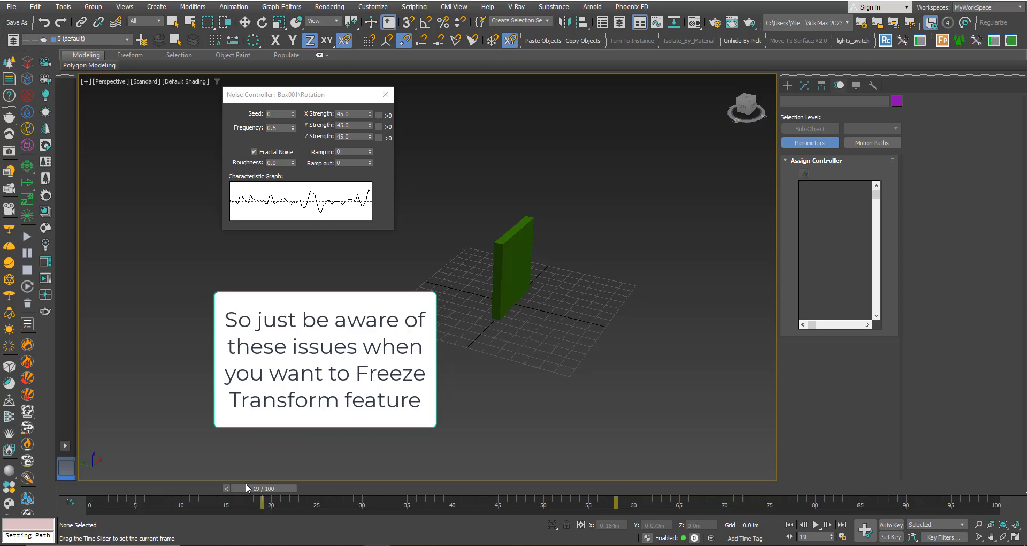
pyautogui.moveTo(246, 487); pyautogui.dragTo(99, 488)
pyautogui.press('e')
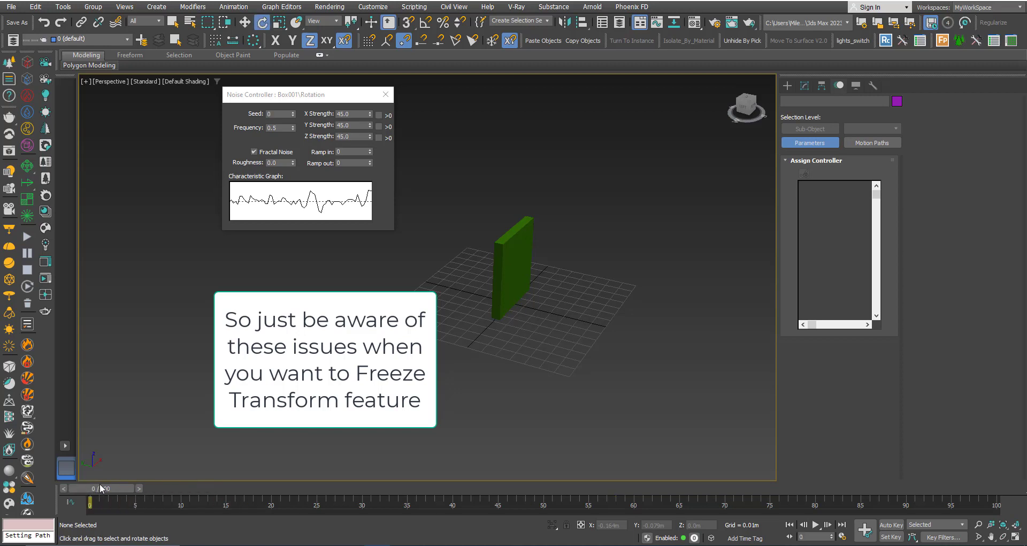